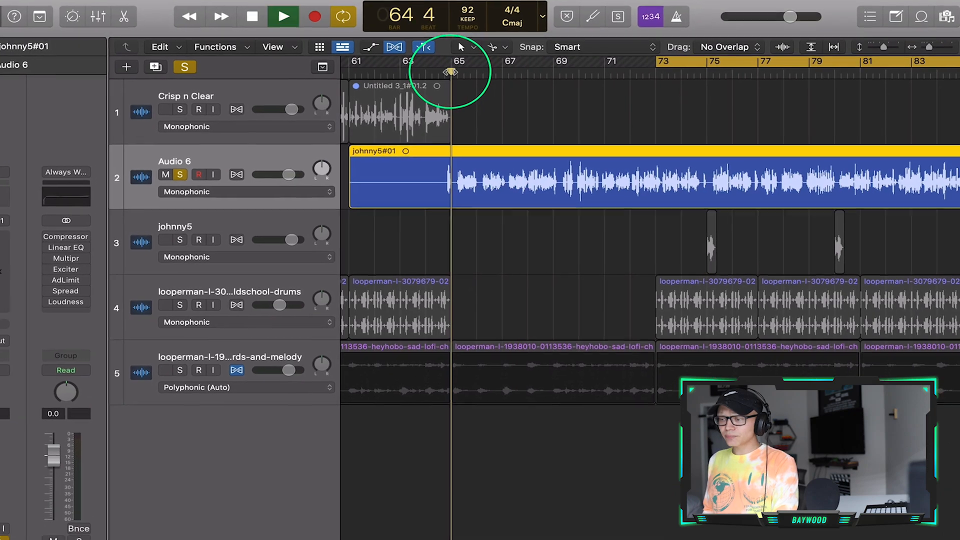
# Insert a mono Noise Gate as the first audio effect on the Audio 6 vocal track.
pyautogui.press('super+Right')
pyautogui.press('super+Right')
pyautogui.press('super+Right')
pyautogui.press('super+Right')
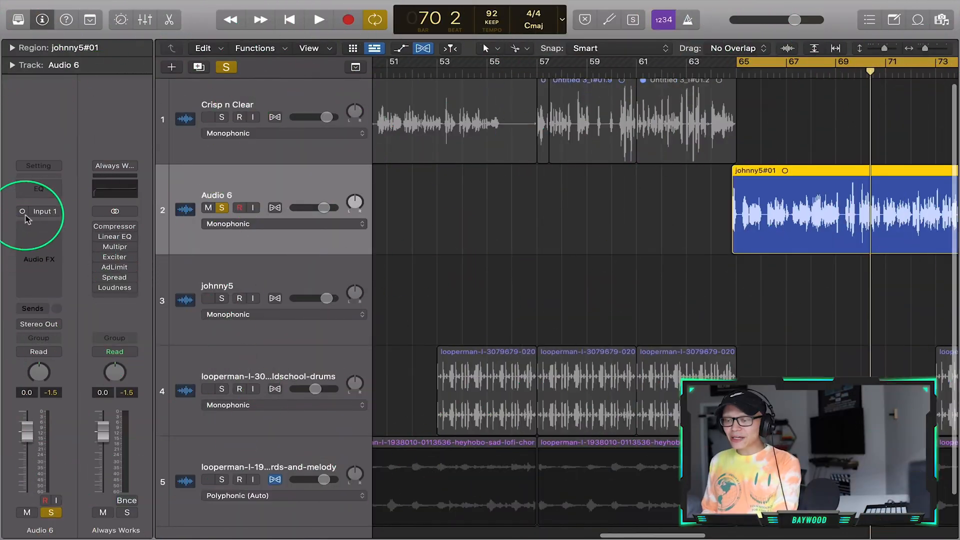
pyautogui.click(40, 226)
pyautogui.moveTo(100, 261)
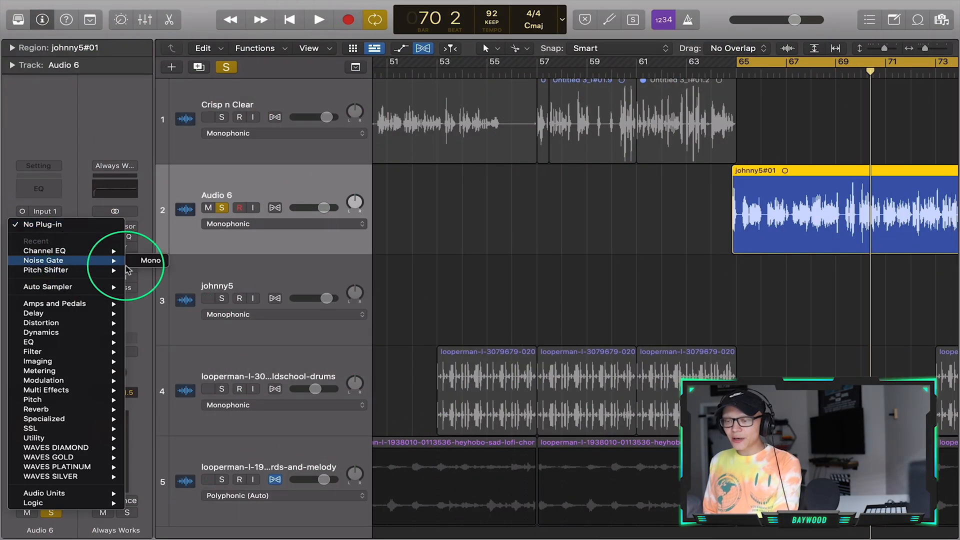
pyautogui.click(145, 262)
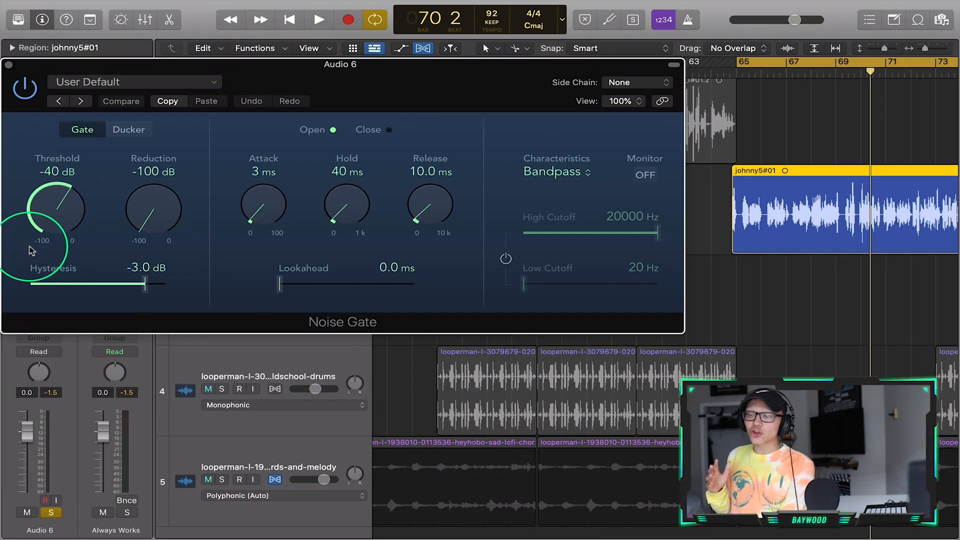
# Adjust the Noise Gate threshold to -40 dB while auditioning the vocal from bar 65.
pyautogui.moveTo(53, 212); pyautogui.dragTo(53, 216)
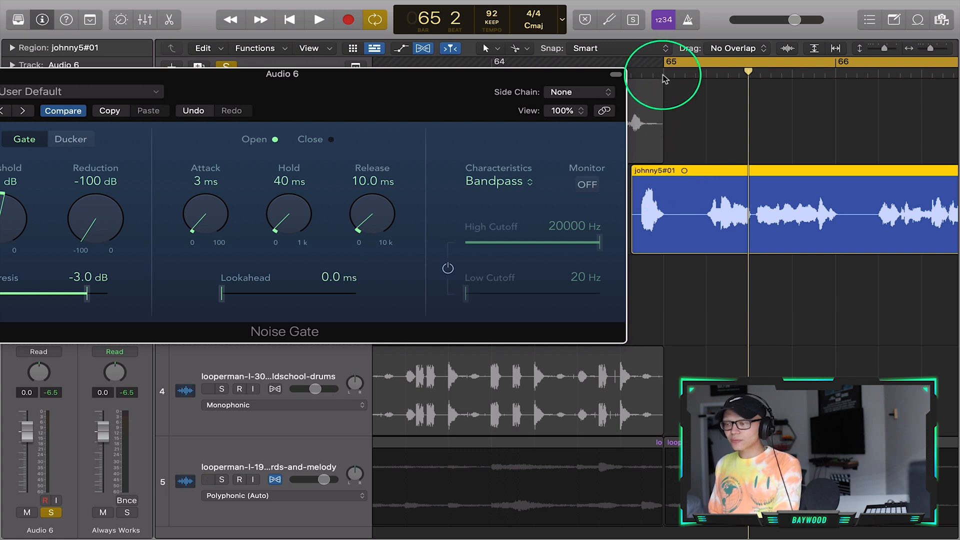
pyautogui.press('space')
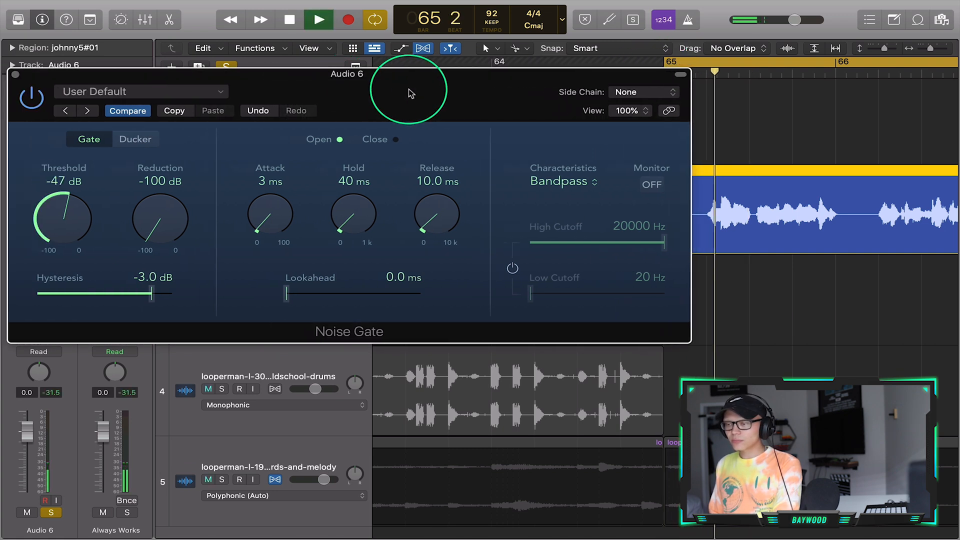
pyautogui.press('space')
pyautogui.click(73, 216)
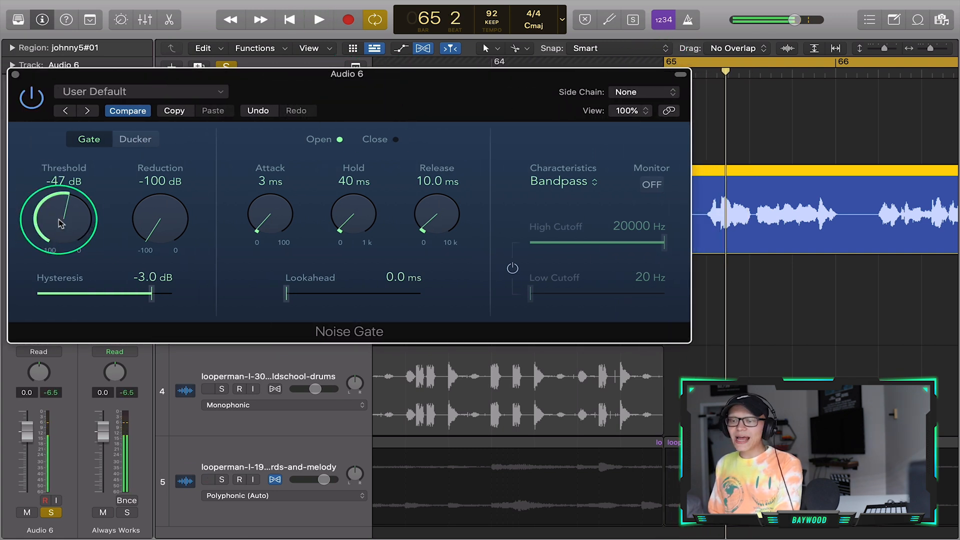
pyautogui.moveTo(68, 212); pyautogui.dragTo(69, 210)
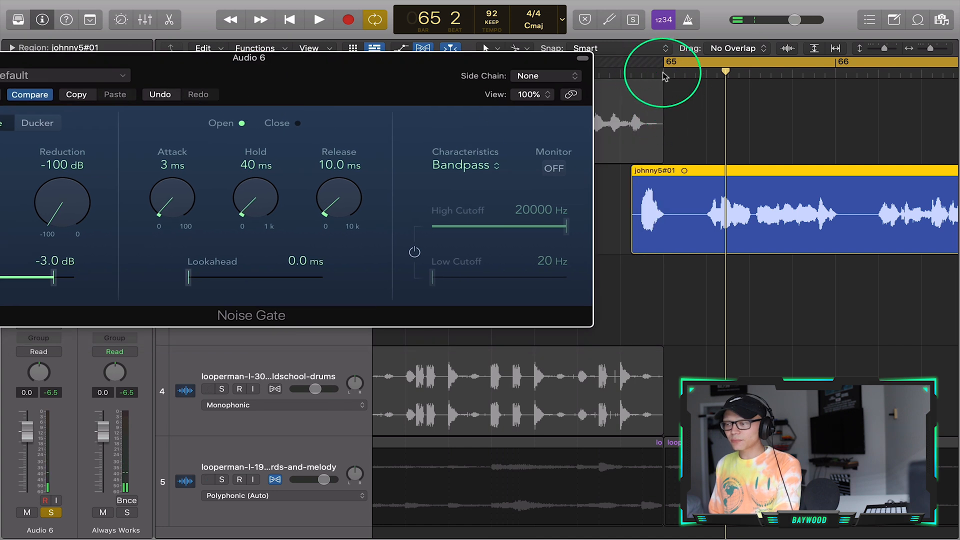
pyautogui.doubleClick(662, 73)
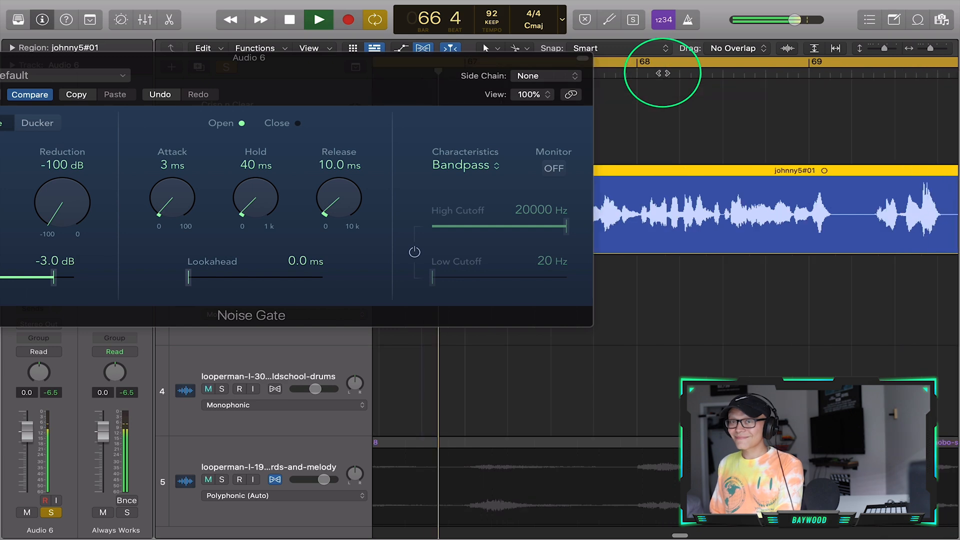
# Compare the vocal with the Noise Gate bypassed and active during playback.
pyautogui.moveTo(296, 92); pyautogui.dragTo(468, 98)
pyautogui.click(176, 111)
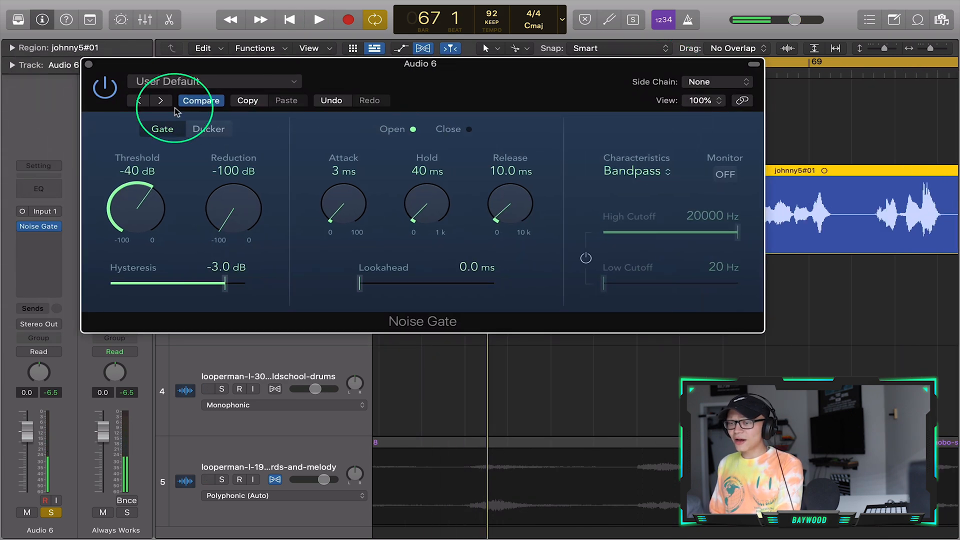
pyautogui.click(106, 90)
pyautogui.press('space')
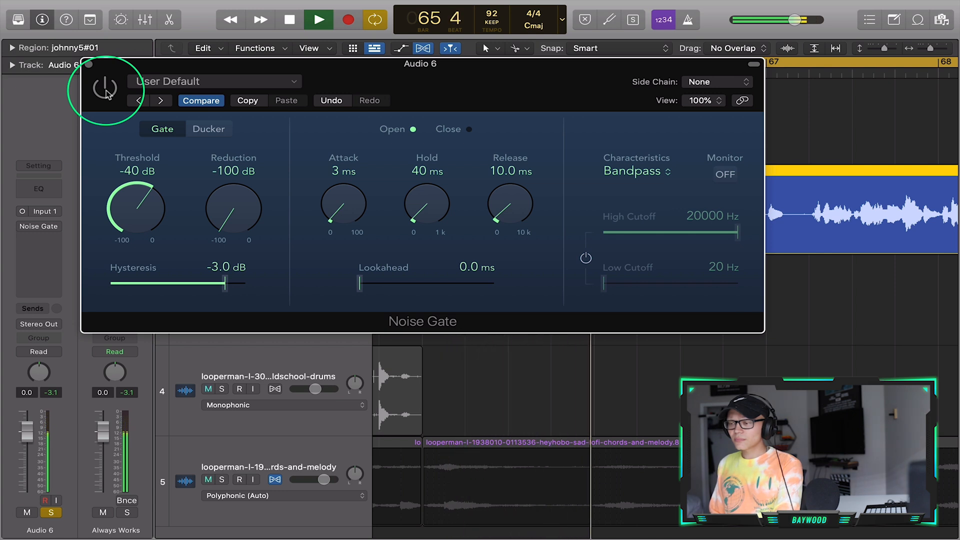
pyautogui.press('space')
pyautogui.click(106, 90)
pyautogui.press('space')
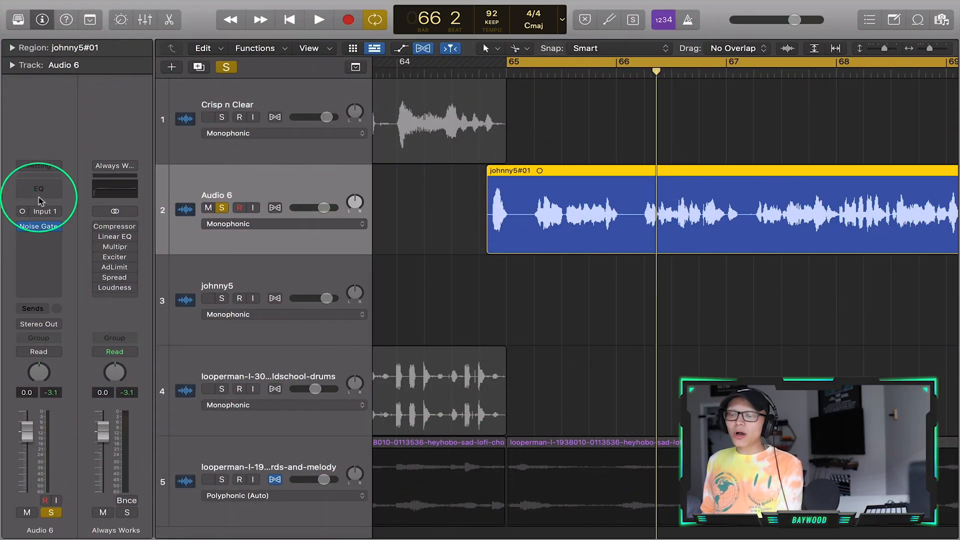
# Add a Channel EQ to Audio 6 and set its low cut to 20 Hz with a 24 dB/Oct slope.
pyautogui.click(40, 201)
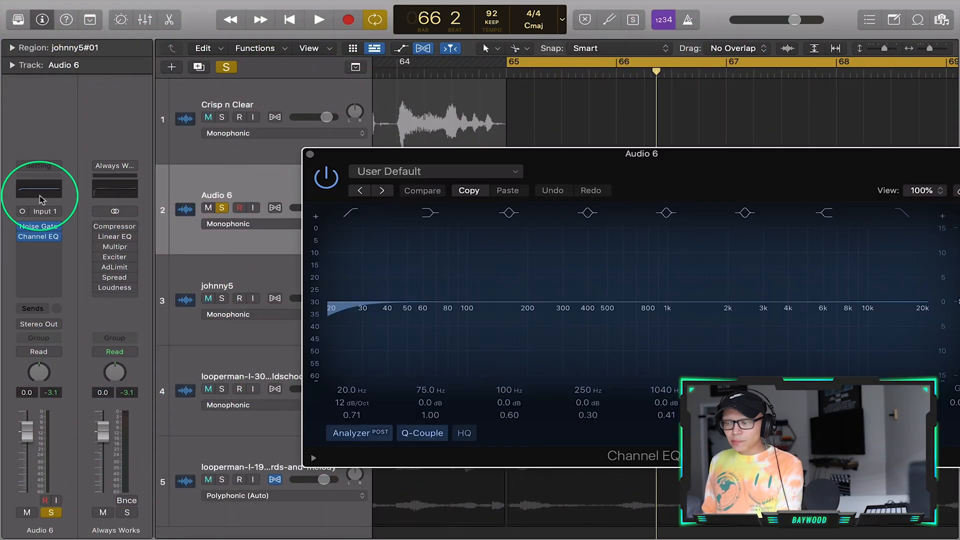
pyautogui.moveTo(665, 182); pyautogui.dragTo(486, 182)
pyautogui.click(204, 271)
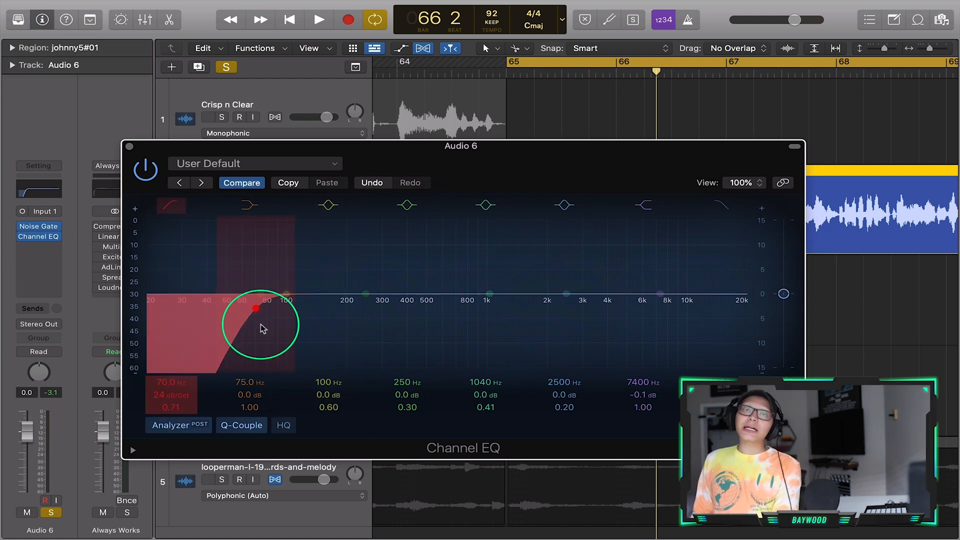
pyautogui.moveTo(263, 328); pyautogui.dragTo(96, 322)
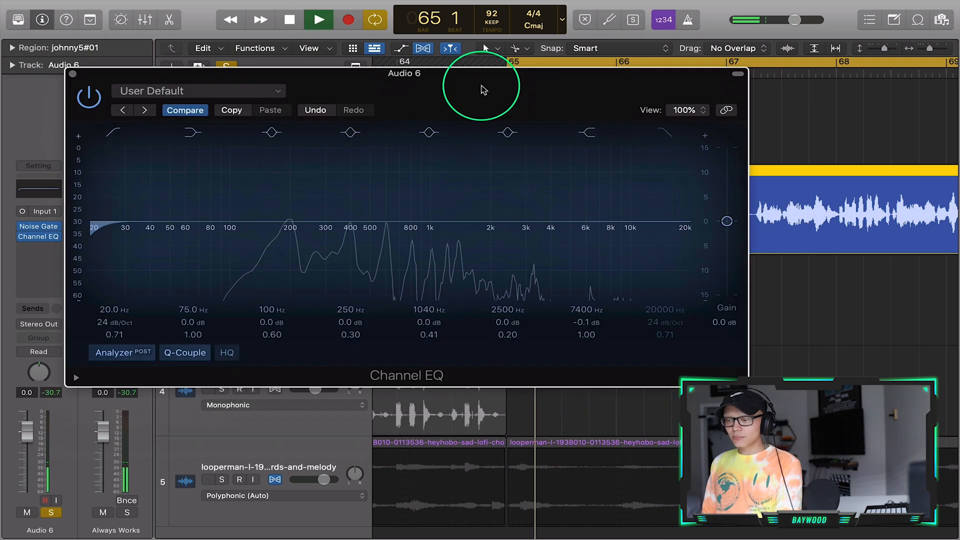
pyautogui.moveTo(482, 90); pyautogui.dragTo(488, 85)
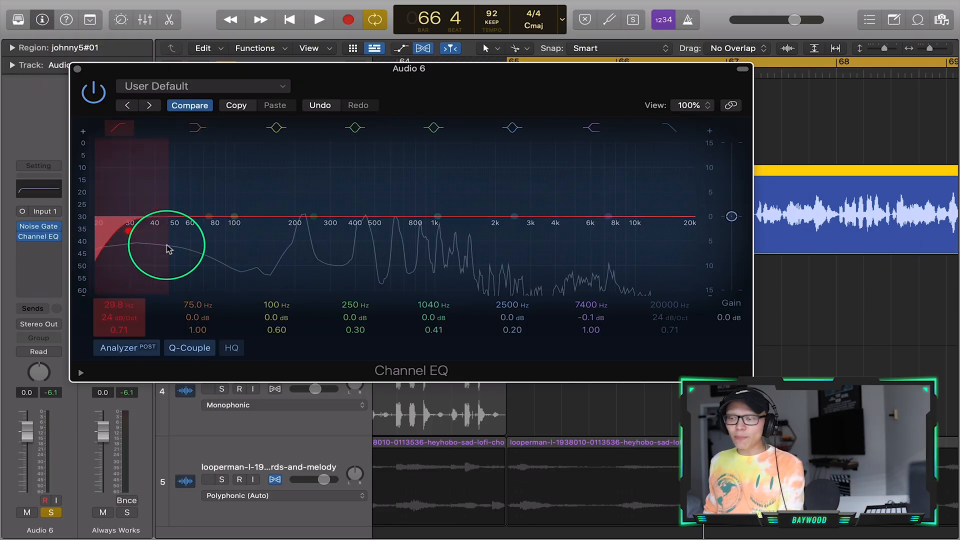
# Set the Channel EQ's low cut frequency to 141 Hz while auditioning the vocal, and close the EQ.
pyautogui.moveTo(122, 255)
pyautogui.mouseDown()
pyautogui.moveTo(170, 269)
pyautogui.moveTo(220, 262)
pyautogui.mouseUp()
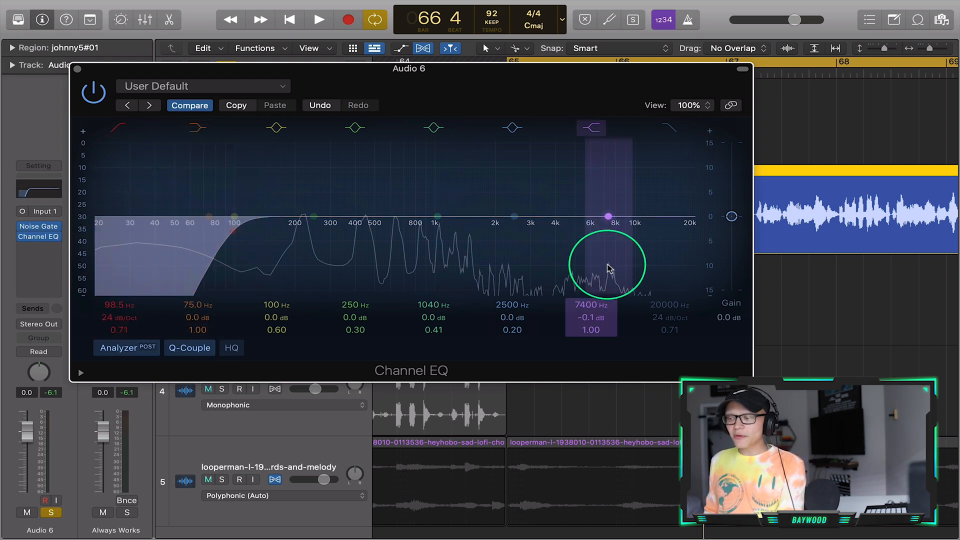
pyautogui.moveTo(221, 269); pyautogui.dragTo(218, 269)
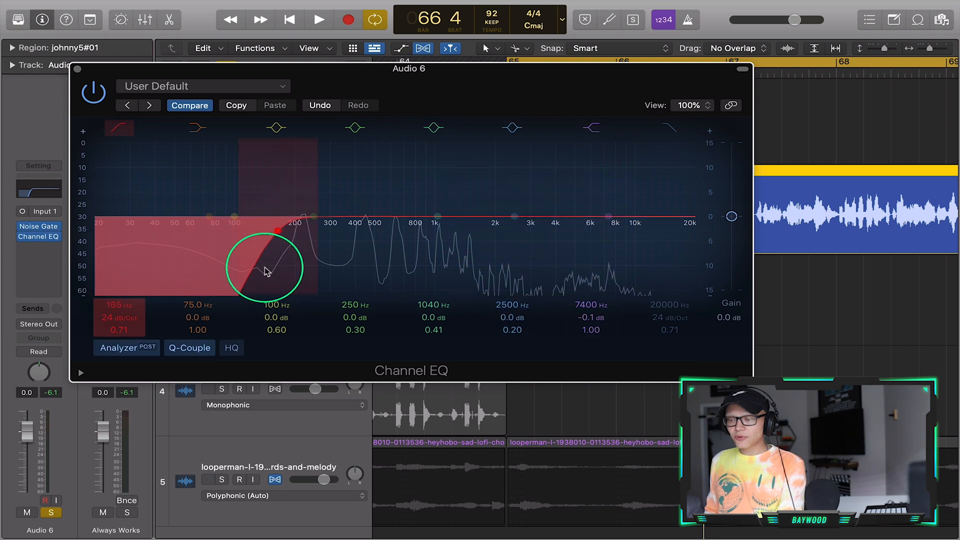
pyautogui.moveTo(442, 93); pyautogui.dragTo(442, 131)
pyautogui.press('space')
pyautogui.moveTo(267, 288)
pyautogui.mouseDown()
pyautogui.moveTo(136, 297)
pyautogui.moveTo(280, 283)
pyautogui.moveTo(247, 289)
pyautogui.moveTo(258, 301)
pyautogui.mouseUp()
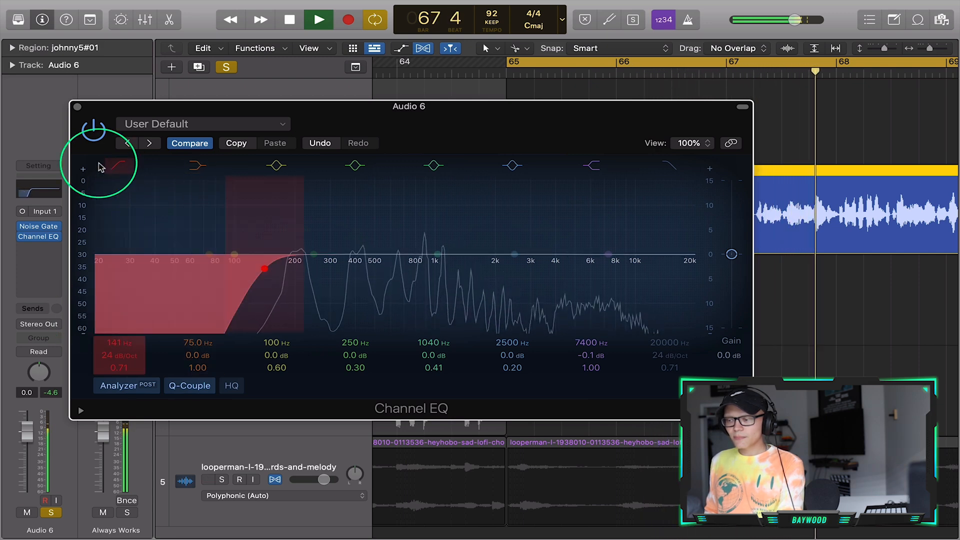
pyautogui.press('space')
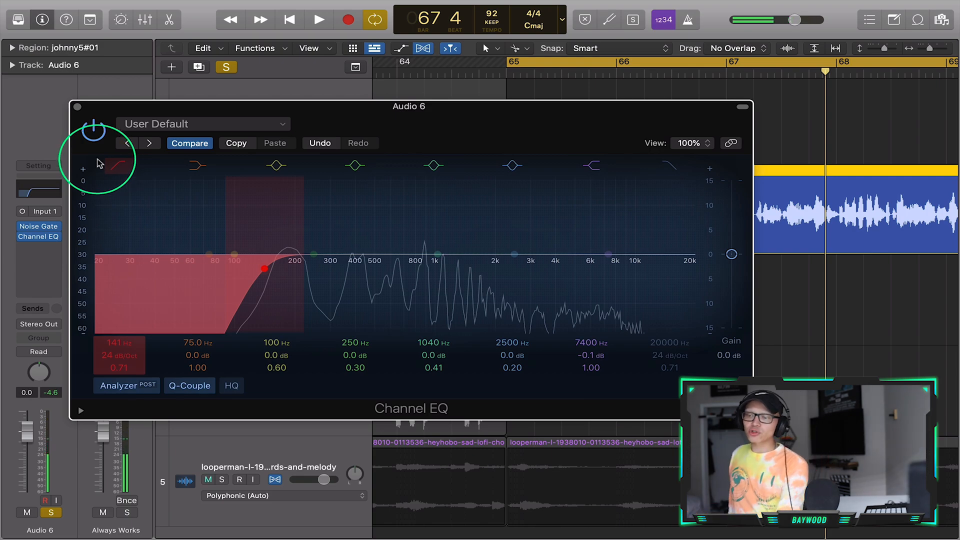
pyautogui.click(77, 107)
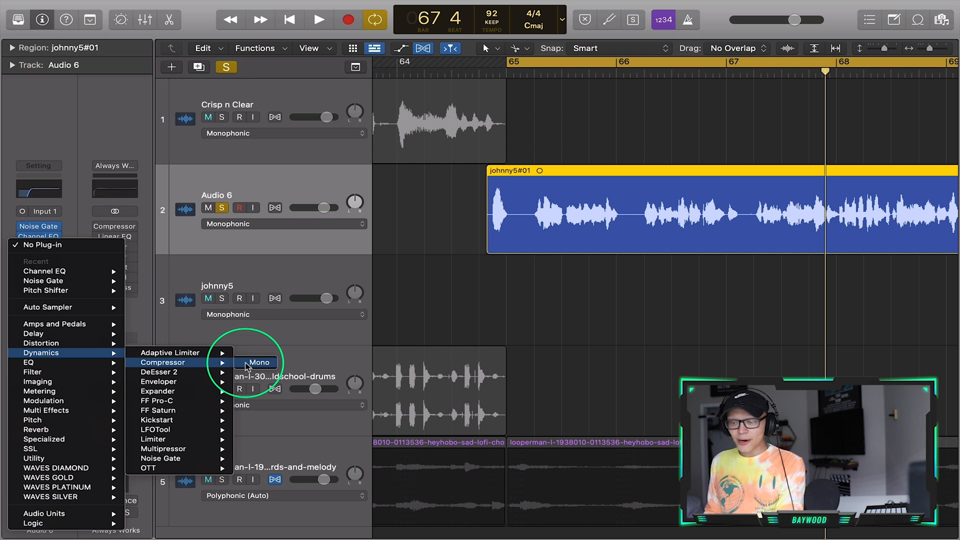
# Insert a mono Compressor after the Channel EQ on Audio 6 and turn off solo to hear the full mix.
pyautogui.click(246, 364)
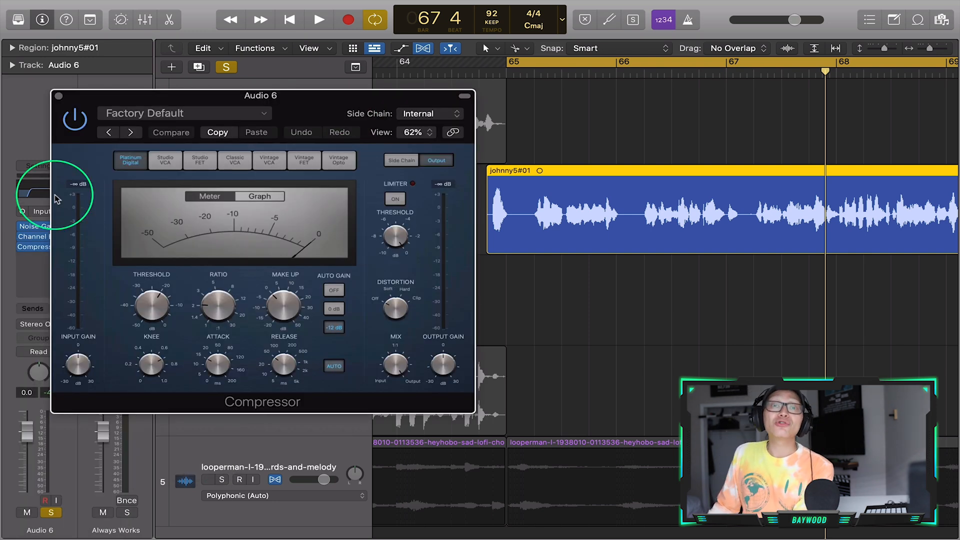
pyautogui.press('space')
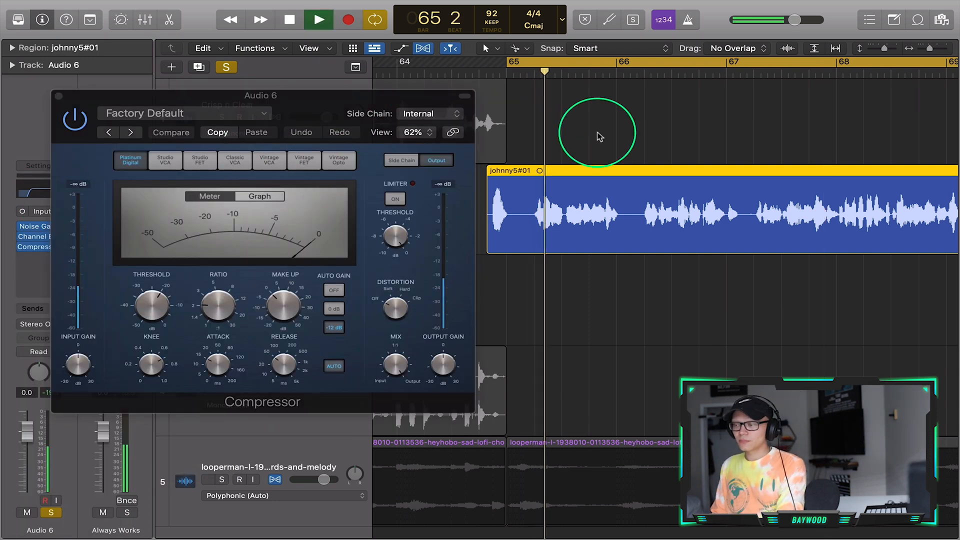
pyautogui.press('super+Left')
pyautogui.press('super+Left')
pyautogui.press('super+Left')
pyautogui.click(229, 54)
pyautogui.moveTo(354, 104); pyautogui.dragTo(393, 100)
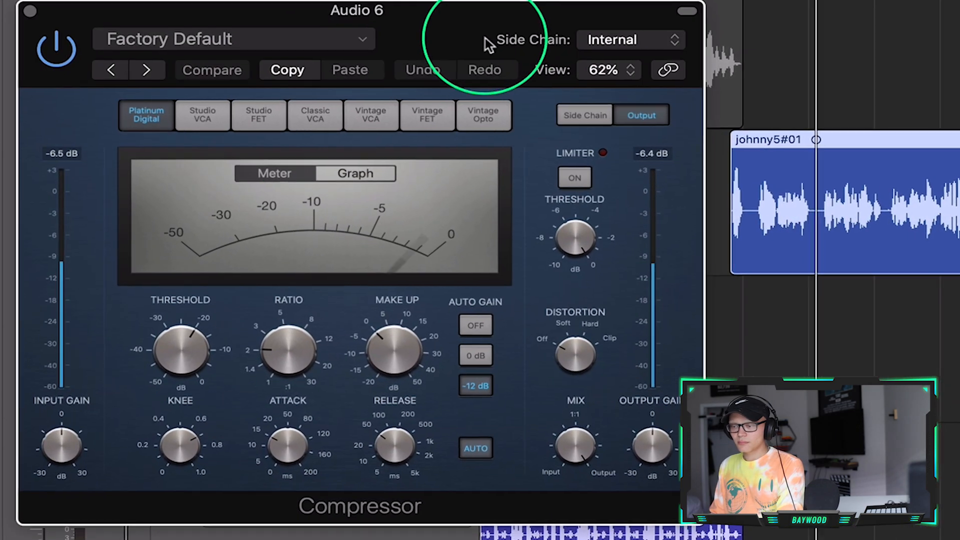
# Raise the Compressor's ratio to between 8:1 and 12:1 and set its threshold to -26.5 dB during playback.
pyautogui.moveTo(259, 312)
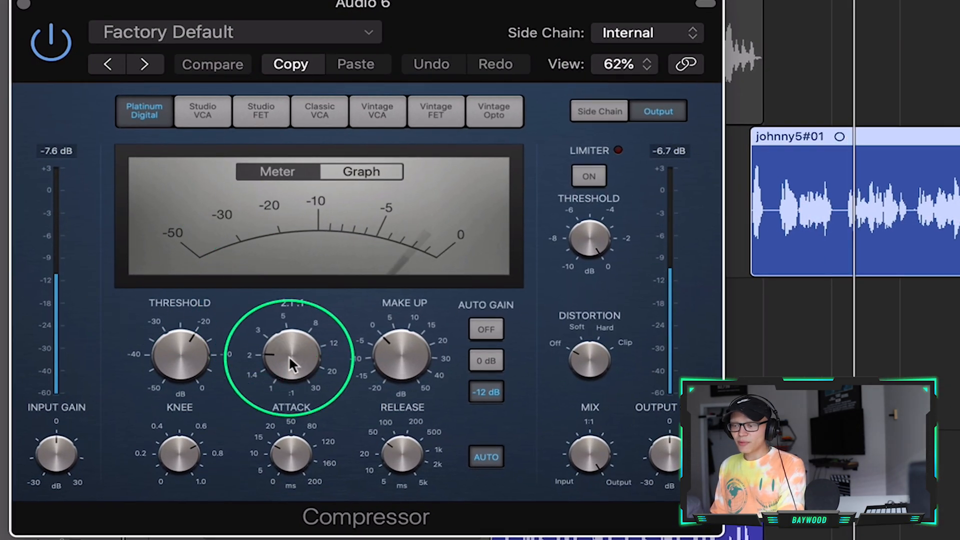
pyautogui.moveTo(289, 355); pyautogui.dragTo(313, 295)
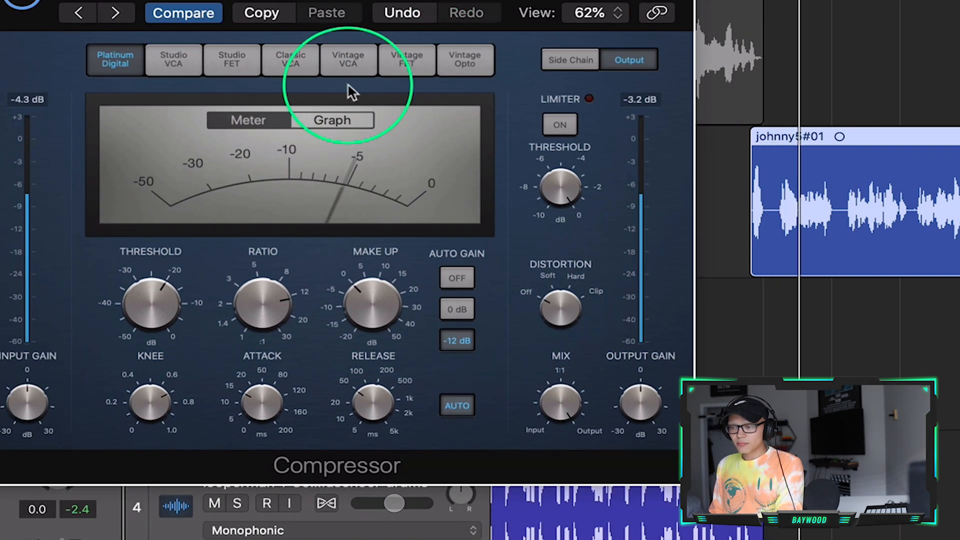
pyautogui.moveTo(158, 306)
pyautogui.mouseDown()
pyautogui.moveTo(153, 319)
pyautogui.moveTo(141, 307)
pyautogui.mouseUp()
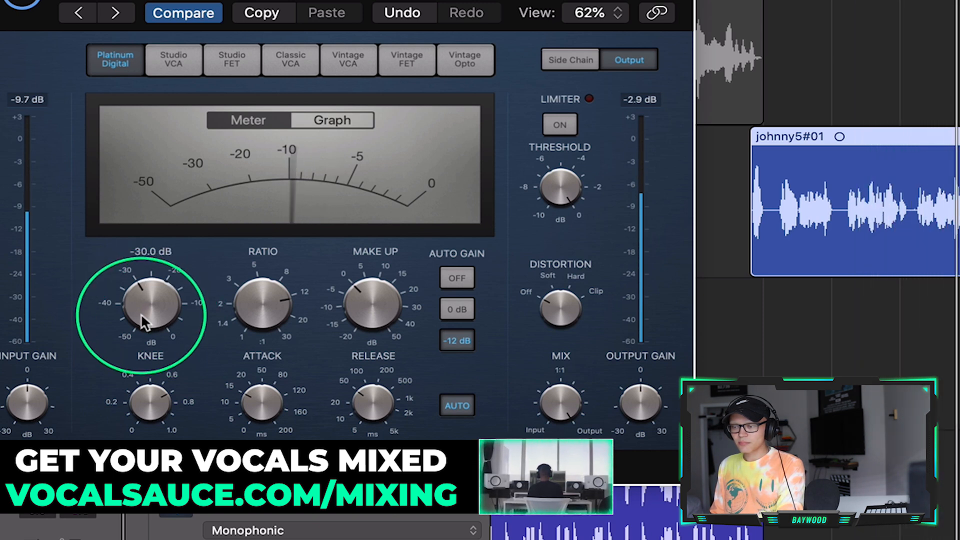
pyautogui.moveTo(142, 316); pyautogui.dragTo(142, 304)
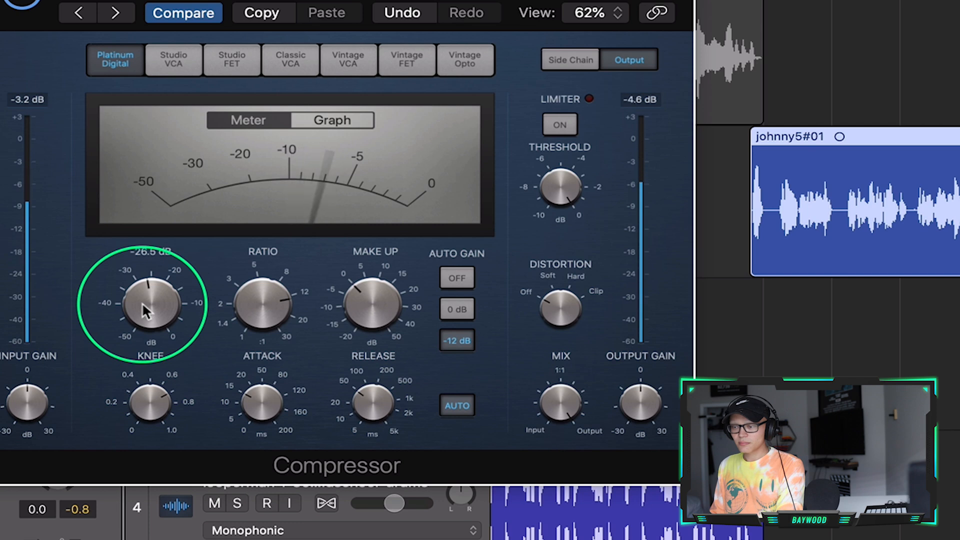
pyautogui.moveTo(265, 395)
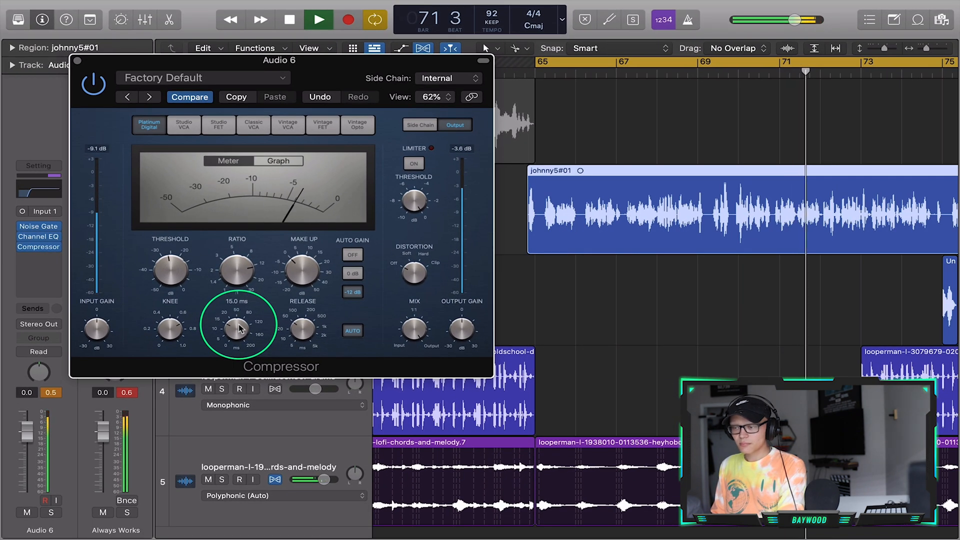
pyautogui.moveTo(330, 74); pyautogui.dragTo(335, 69)
pyautogui.press('space')
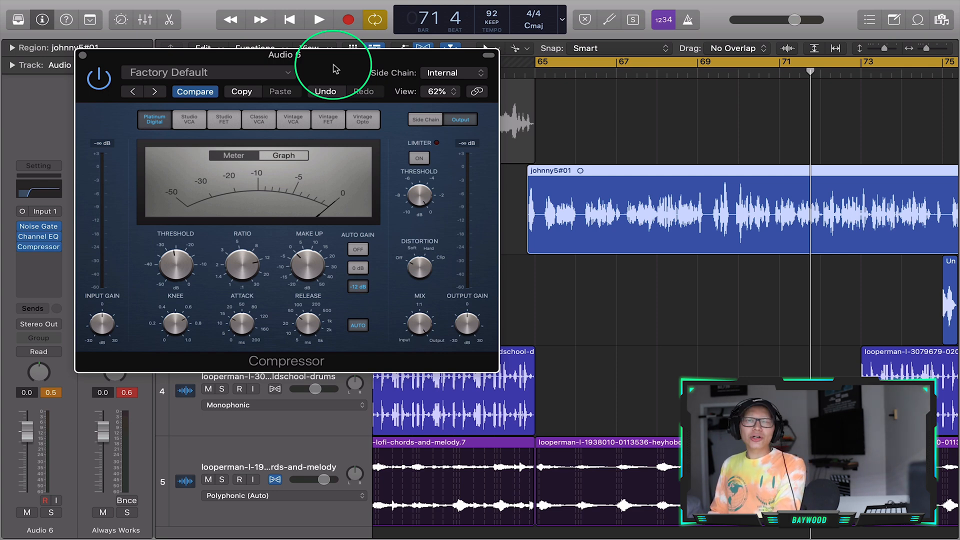
pyautogui.moveTo(334, 66); pyautogui.dragTo(350, 65)
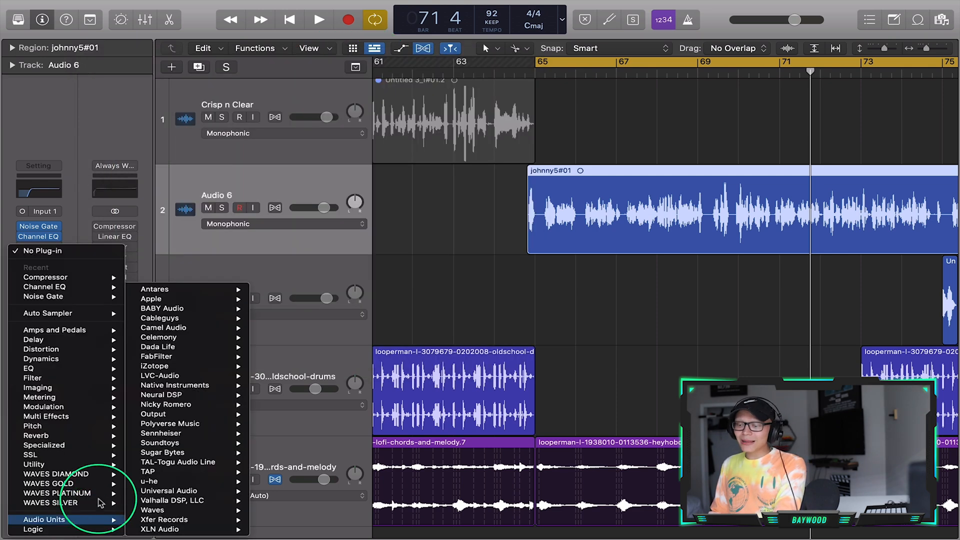
# Insert the mono Waves RCompressor after the Compressor on Audio 6 and lower its threshold to -28.8.
pyautogui.moveTo(102, 485)
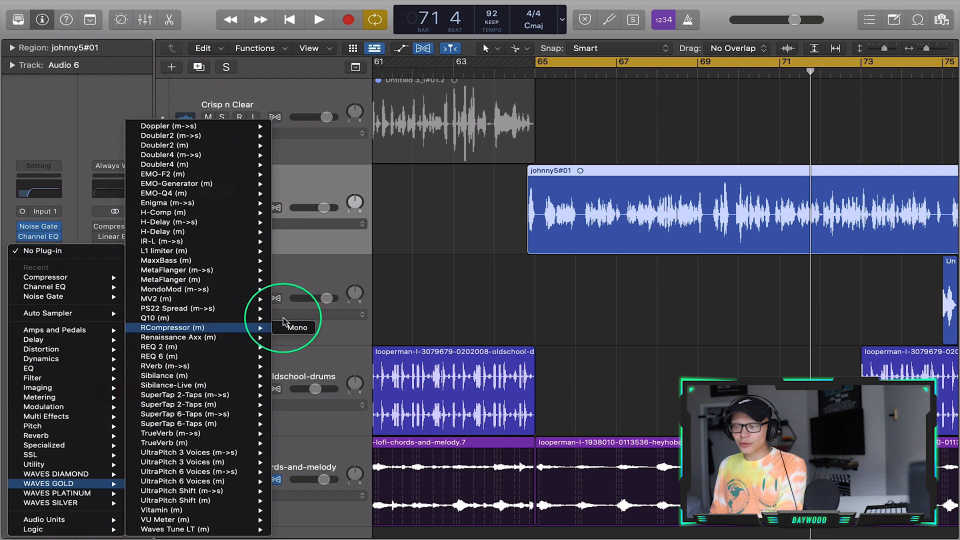
pyautogui.click(295, 328)
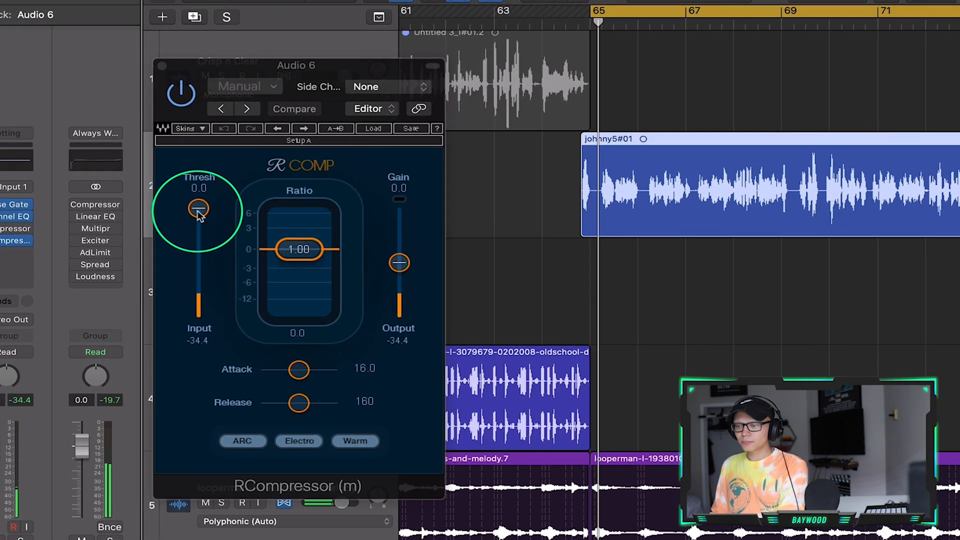
pyautogui.moveTo(203, 230); pyautogui.dragTo(202, 265)
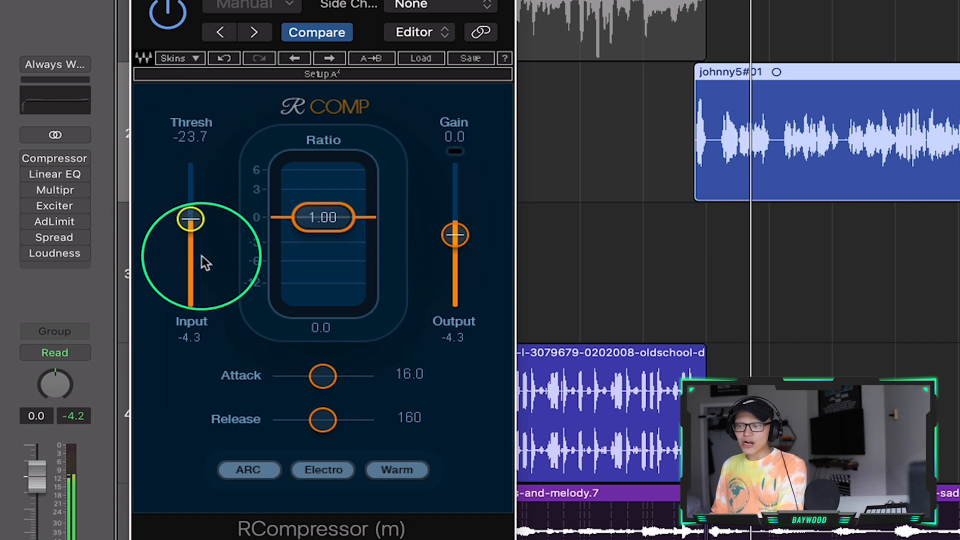
pyautogui.moveTo(192, 220); pyautogui.dragTo(192, 233)
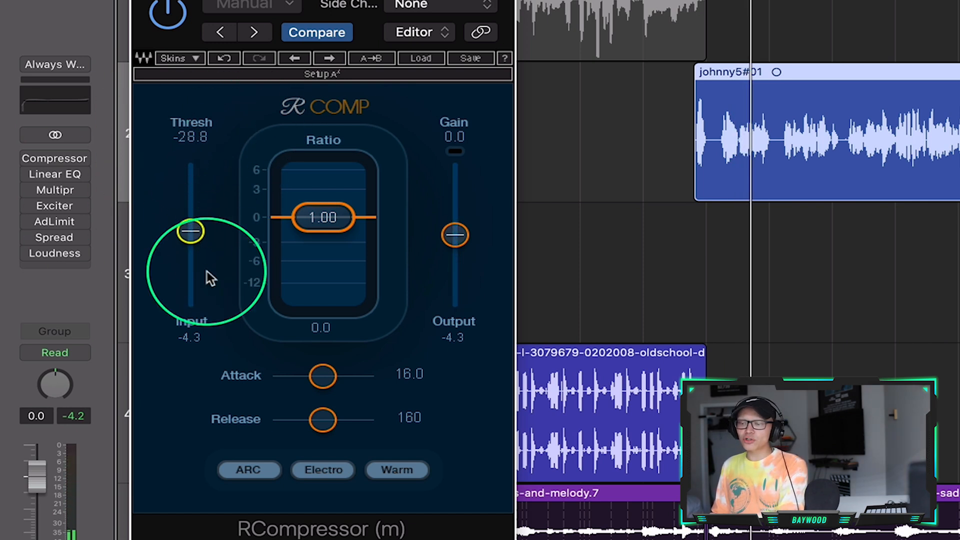
pyautogui.press('space')
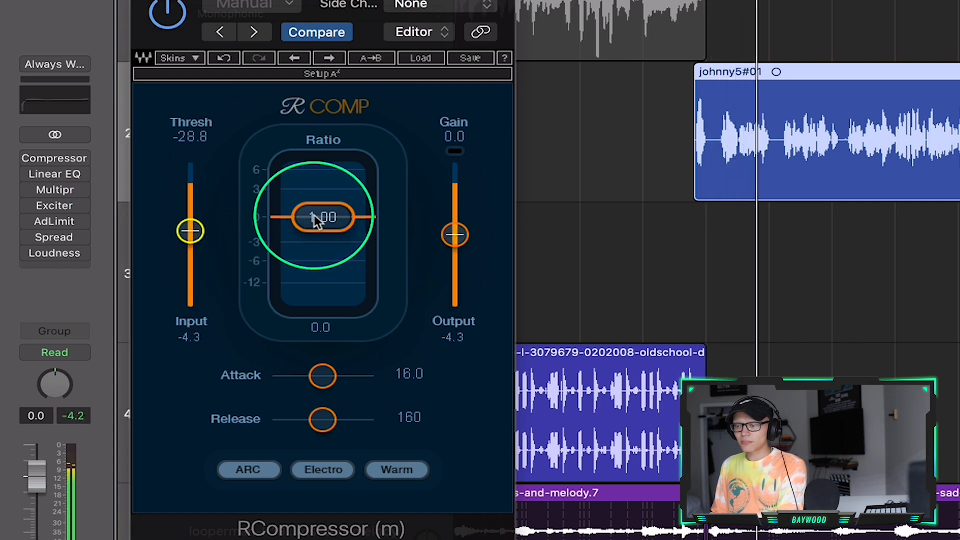
# Set the RCompressor's ratio to about 12.16 and switch its modes to Opto and Smooth while auditioning the vocal.
pyautogui.moveTo(314, 215); pyautogui.dragTo(330, 269)
pyautogui.press('space')
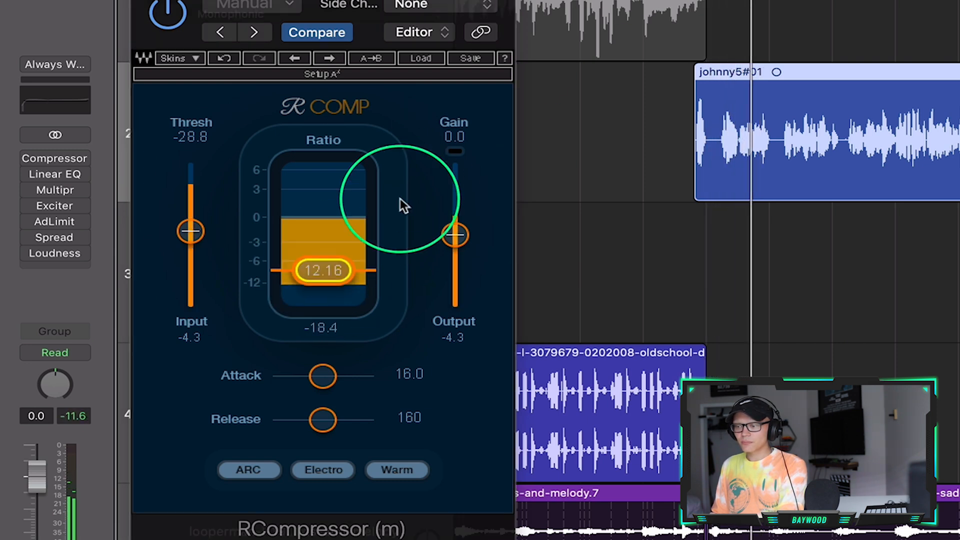
pyautogui.press('space')
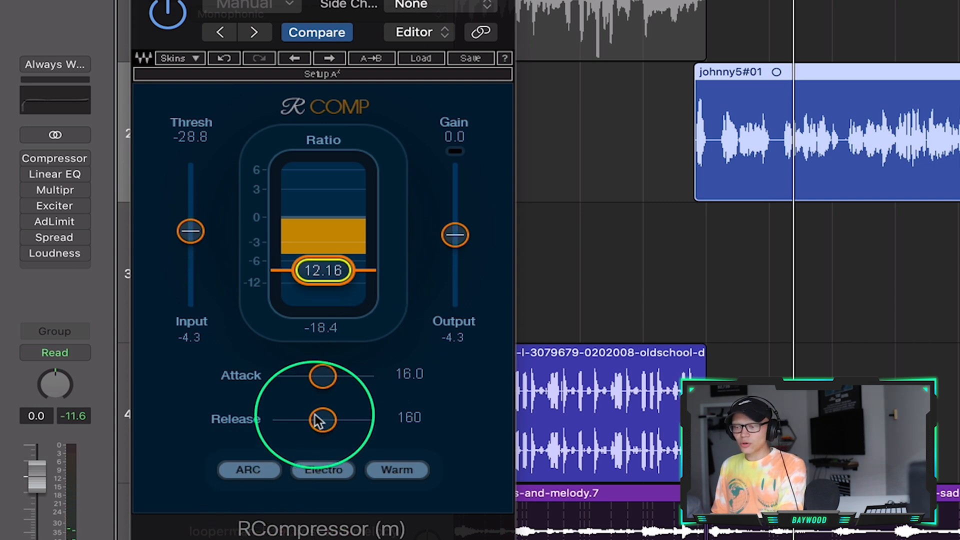
pyautogui.click(327, 471)
pyautogui.click(397, 471)
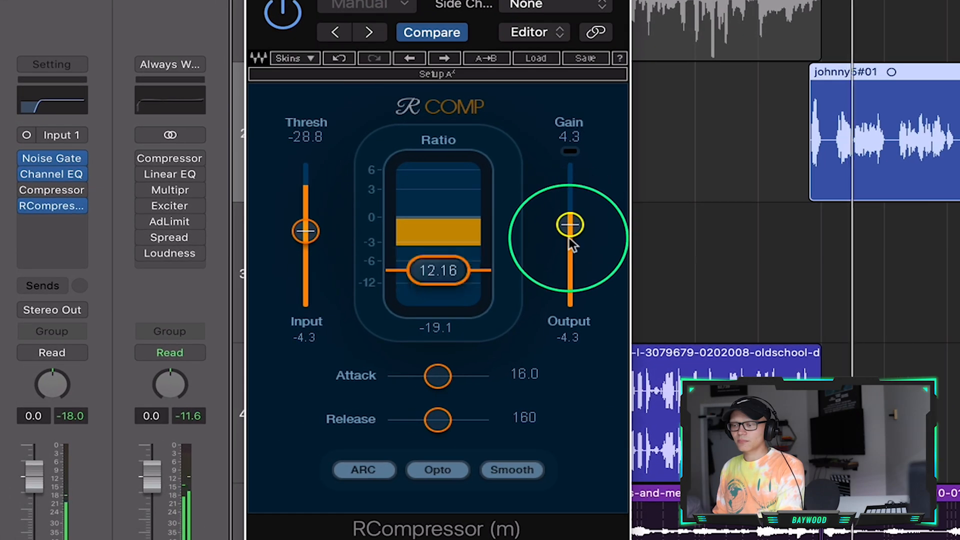
# Set the RCompressor's output gain to 7.9 and its threshold to -23.8 during playback.
pyautogui.moveTo(572, 242); pyautogui.dragTo(571, 228)
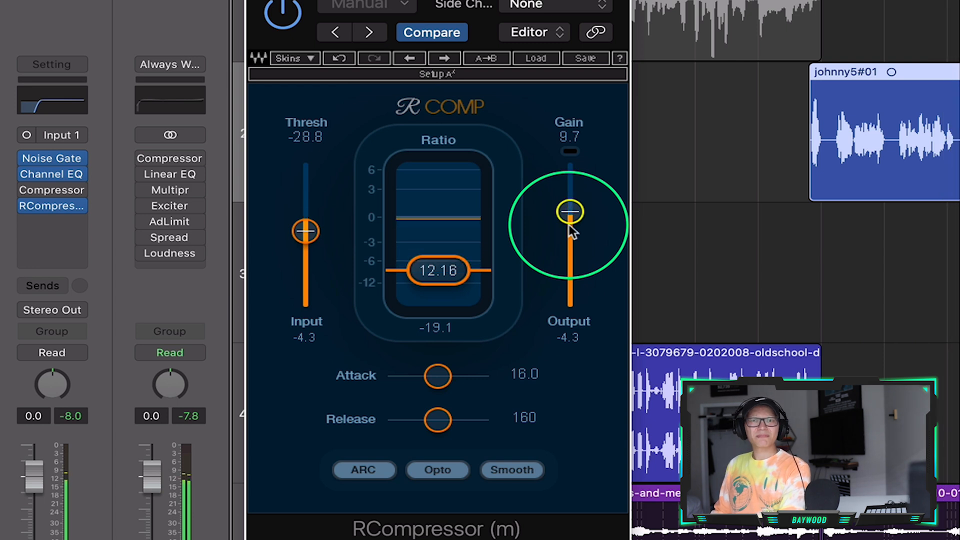
pyautogui.moveTo(573, 231); pyautogui.dragTo(573, 236)
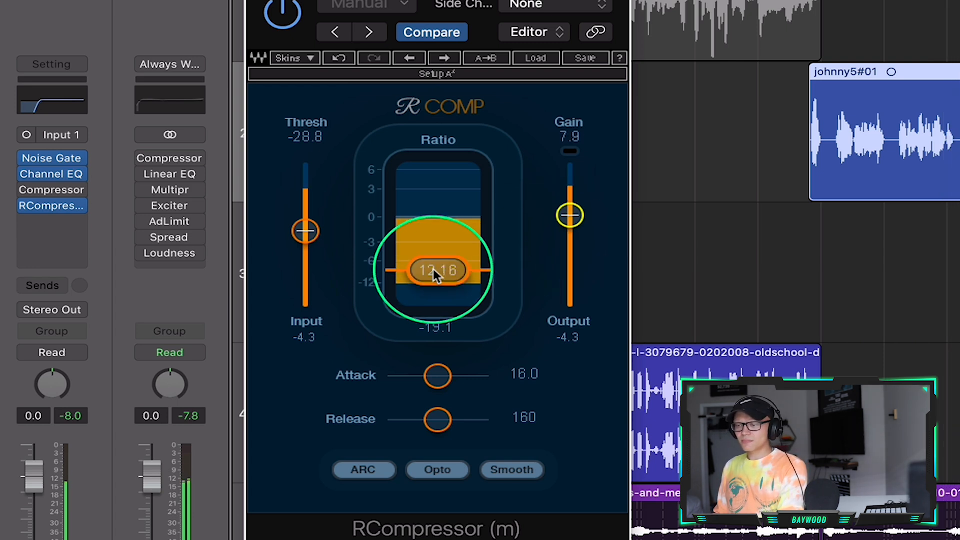
pyautogui.moveTo(305, 231); pyautogui.dragTo(305, 221)
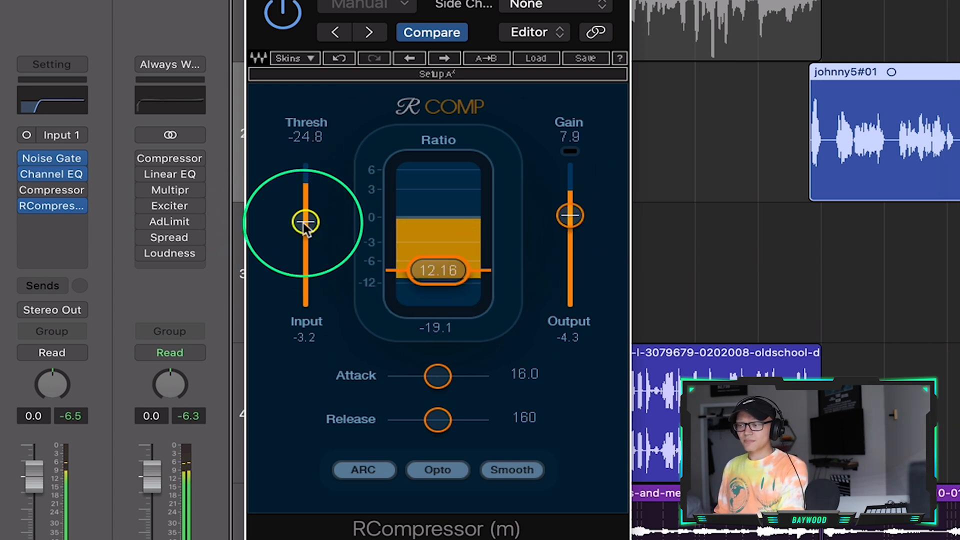
pyautogui.moveTo(306, 225); pyautogui.dragTo(306, 223)
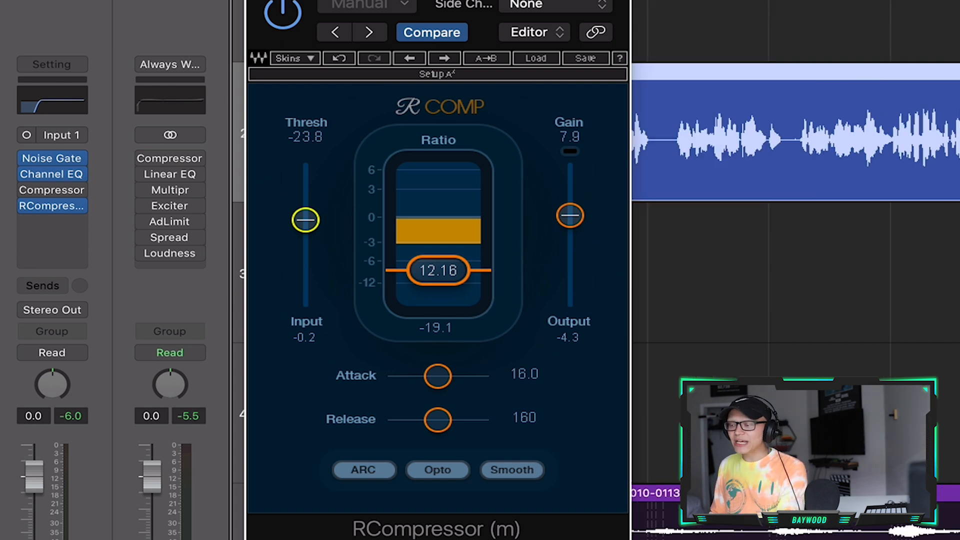
pyautogui.press('space')
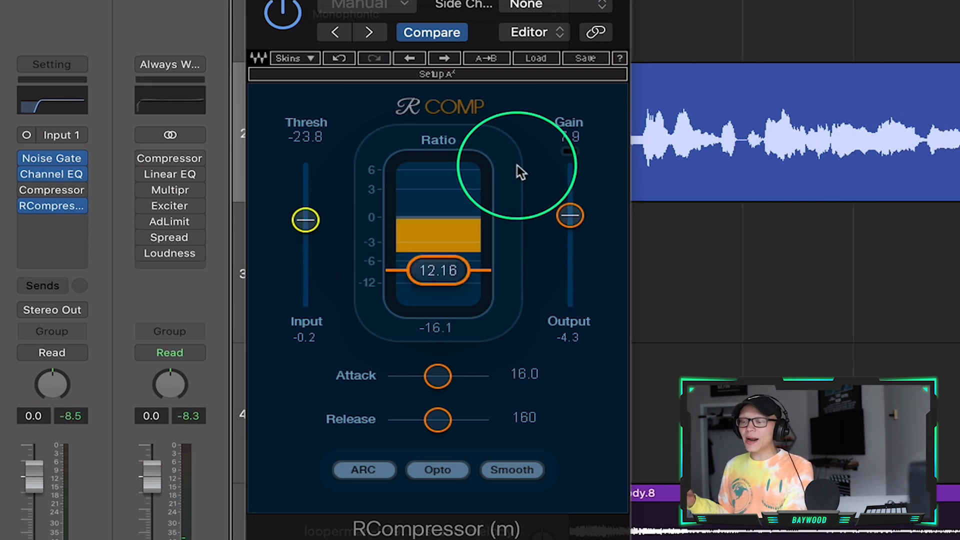
# Raise the RCompressor's threshold to -11.1, set its gain to 5.2, and close the plug-in.
pyautogui.moveTo(462, 7); pyautogui.dragTo(437, 5)
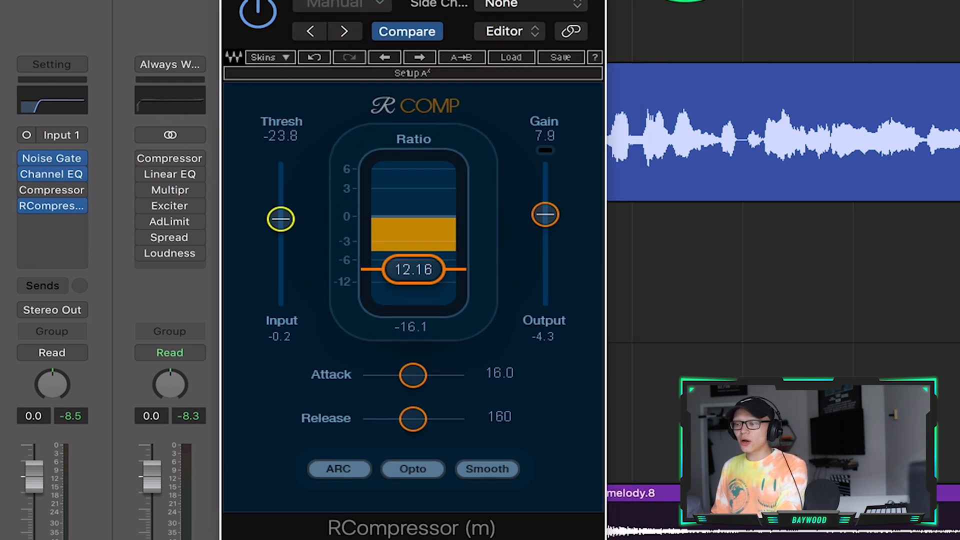
pyautogui.press('space')
pyautogui.moveTo(281, 219); pyautogui.dragTo(280, 209)
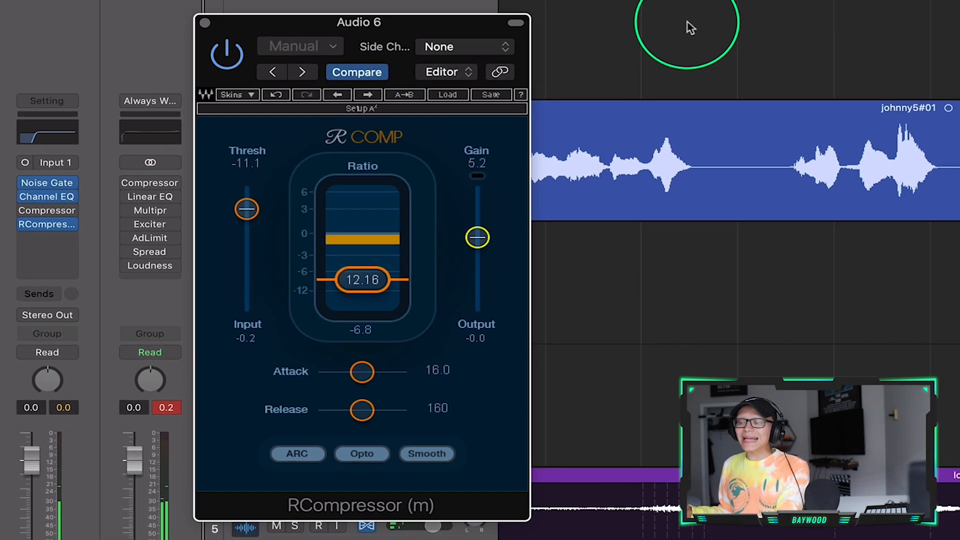
pyautogui.click(205, 22)
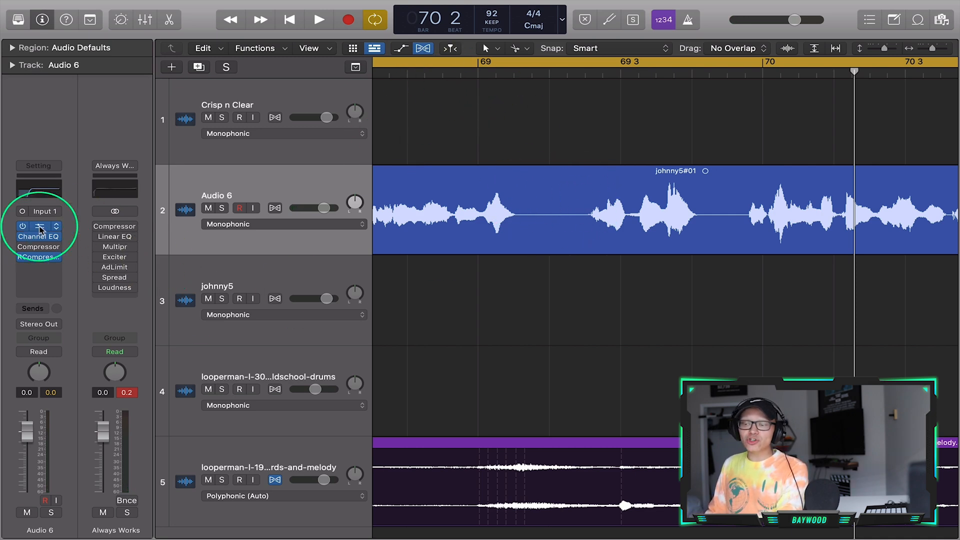
# Split the Audio 6 vocal region with the Scissors tool around the silent gap after bar 69 and delete that gap.
pyautogui.click(56, 227)
pyautogui.click(246, 94)
pyautogui.click(519, 48)
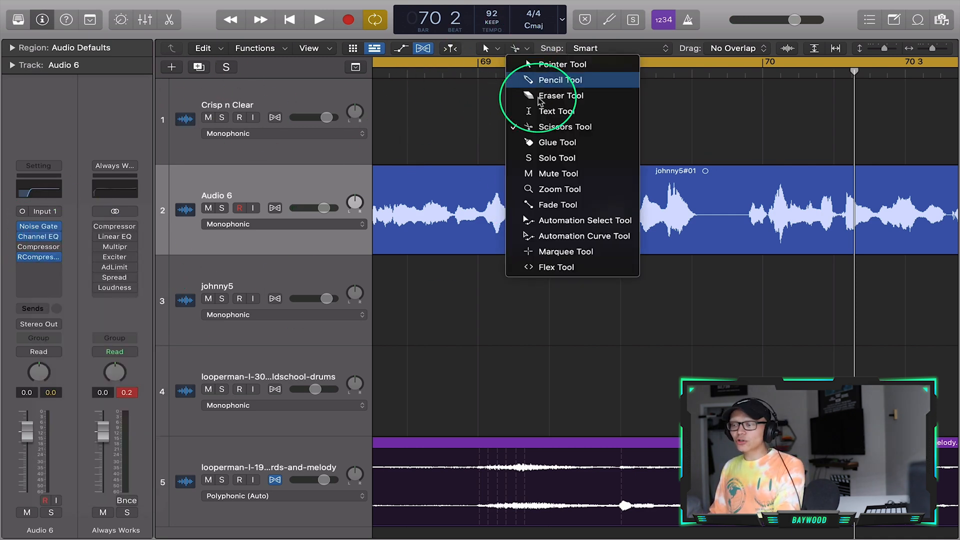
pyautogui.click(550, 127)
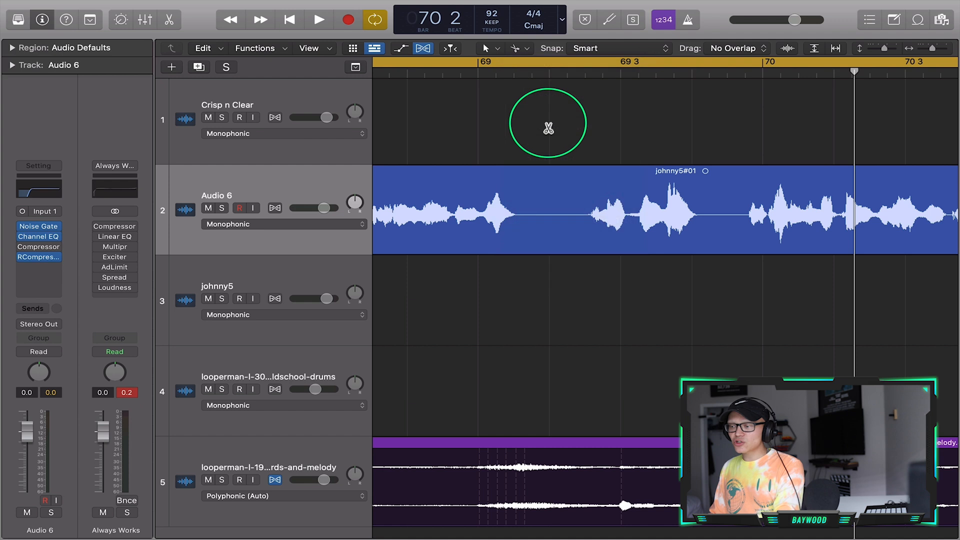
pyautogui.click(518, 222)
pyautogui.click(587, 223)
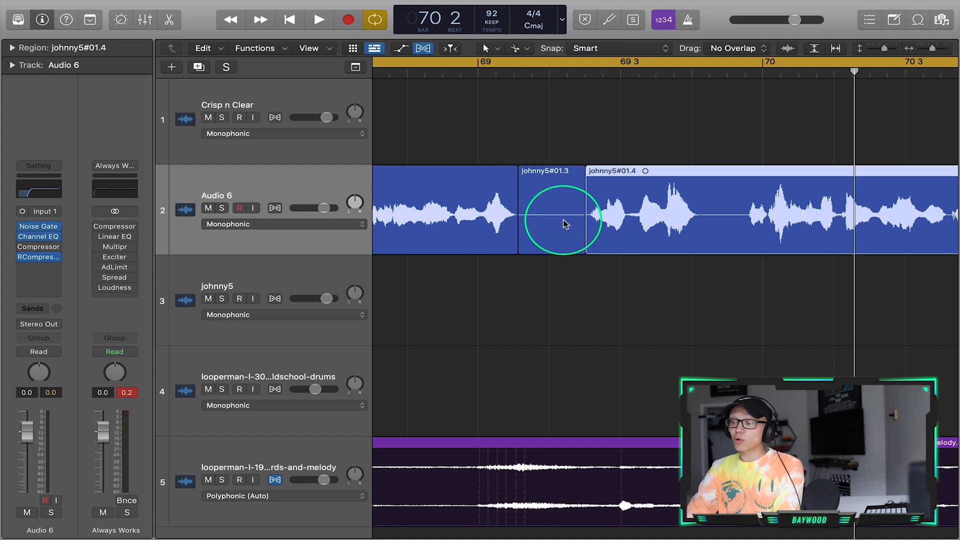
pyautogui.press('BackSpace')
# Use the Fade tool to add a short fade-out before the gap and a short fade-in after it on Audio 6.
pyautogui.click(523, 52)
pyautogui.click(547, 198)
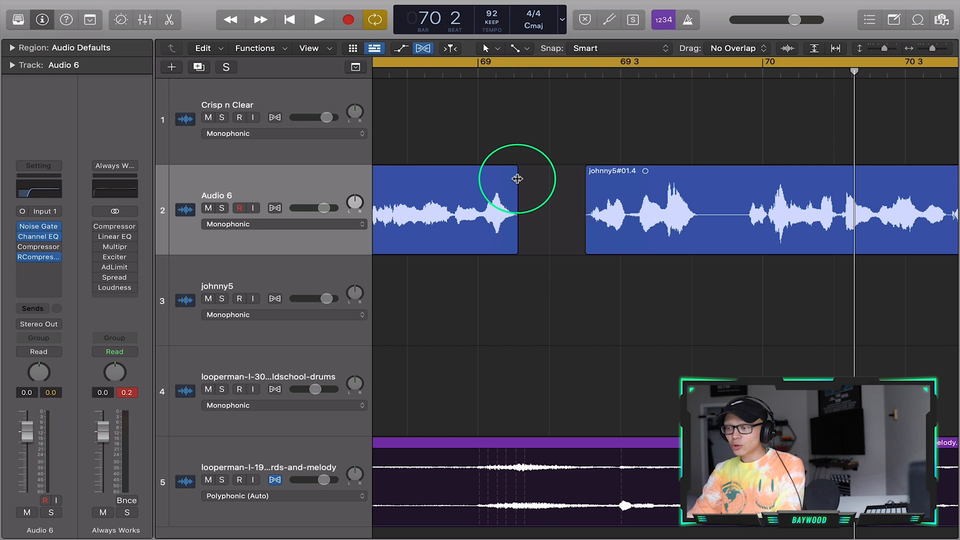
pyautogui.moveTo(517, 178); pyautogui.dragTo(501, 180)
pyautogui.moveTo(585, 181); pyautogui.dragTo(596, 178)
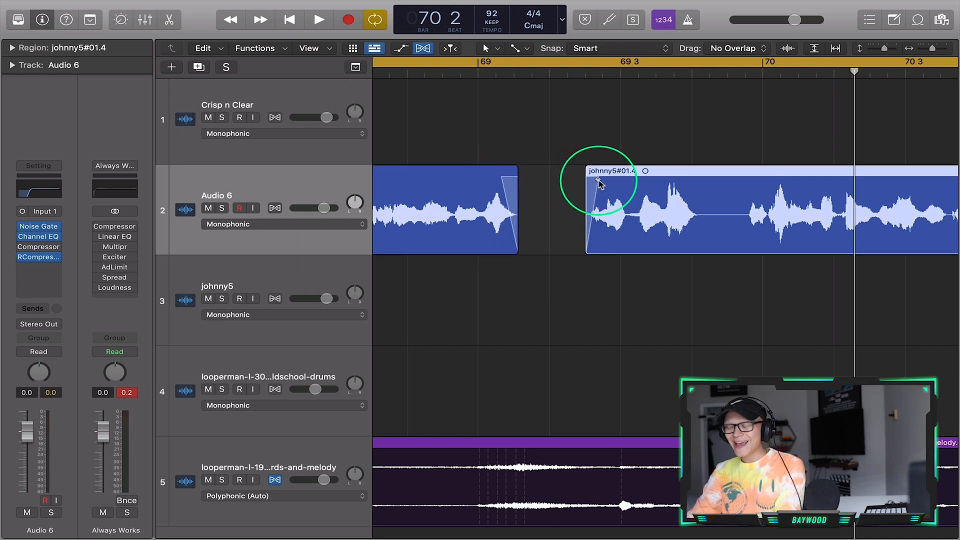
# Extend the end of the vocal region before the gap slightly, auditioning the passage before and after the change.
pyautogui.press('super+Left')
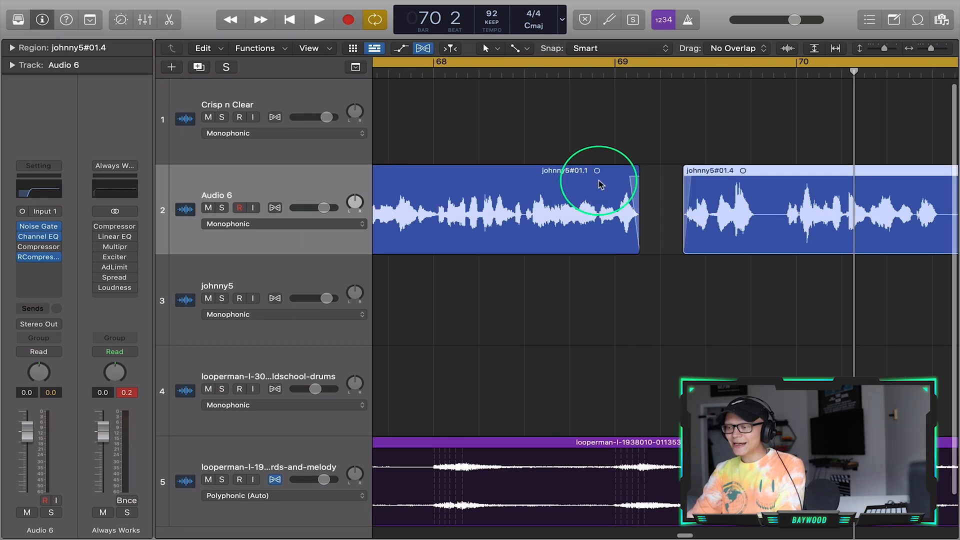
pyautogui.click(520, 75)
pyautogui.press('space')
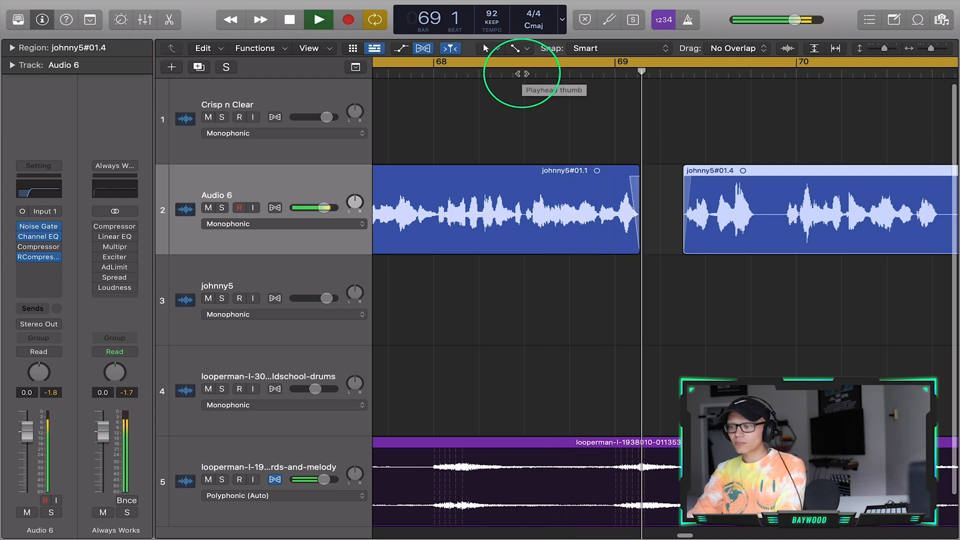
pyautogui.press('space')
pyautogui.moveTo(635, 239); pyautogui.dragTo(646, 239)
pyautogui.click(522, 75)
pyautogui.press('space')
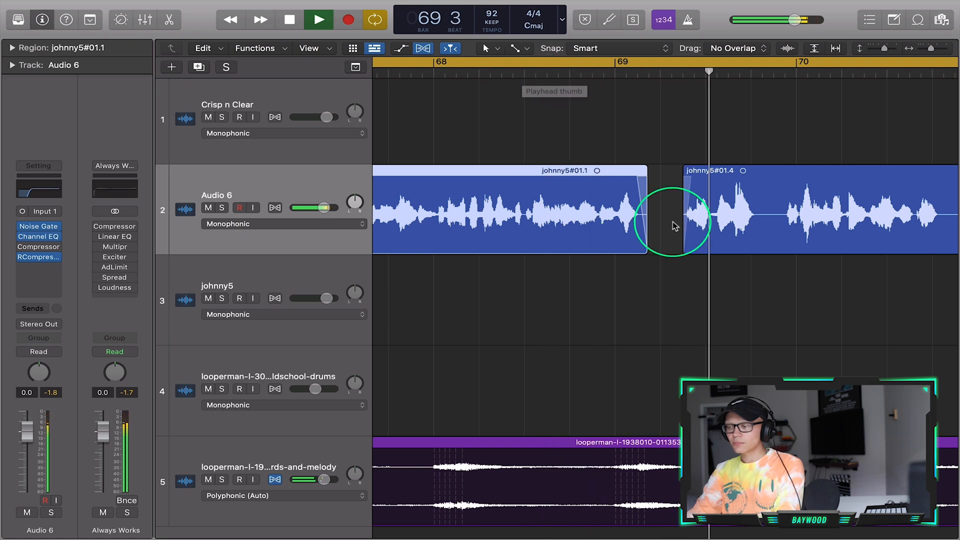
pyautogui.press('space')
# Bend the fade-out before the gap into an outward curve, audition it, and trim that region's end slightly shorter.
pyautogui.scroll(5, 657, 235)
pyautogui.hscroll(10, 657, 244)
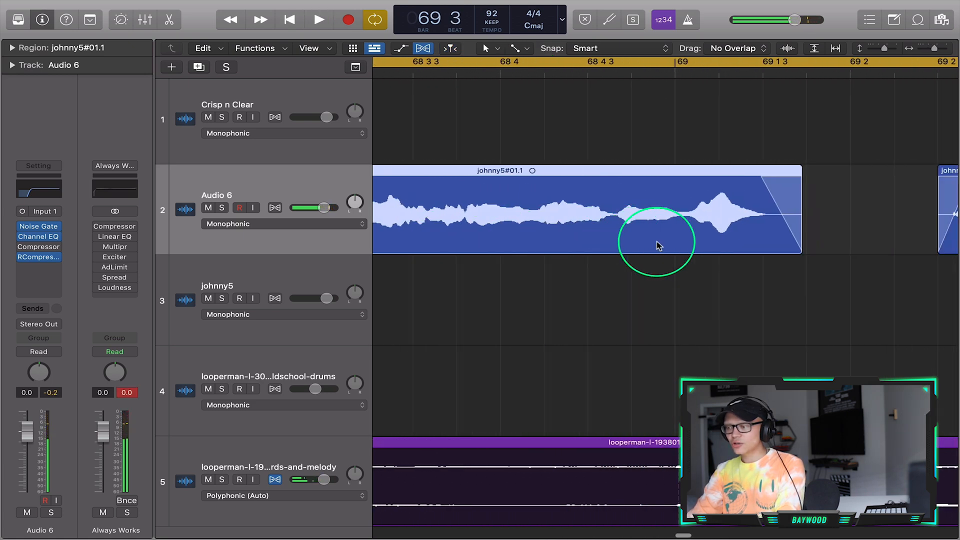
pyautogui.moveTo(631, 248); pyautogui.dragTo(623, 242)
pyautogui.hscroll(-5, 623, 245)
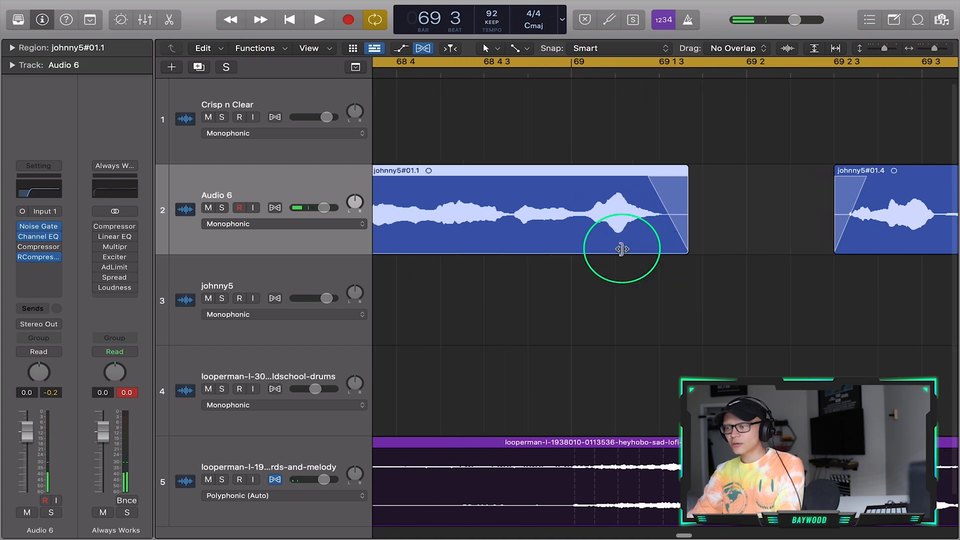
pyautogui.moveTo(705, 211); pyautogui.dragTo(718, 197)
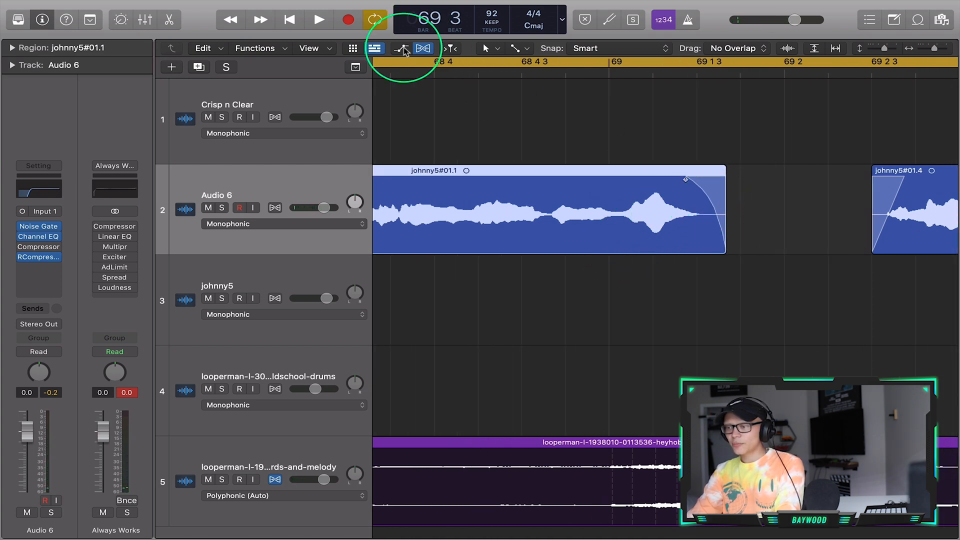
pyautogui.doubleClick(389, 75)
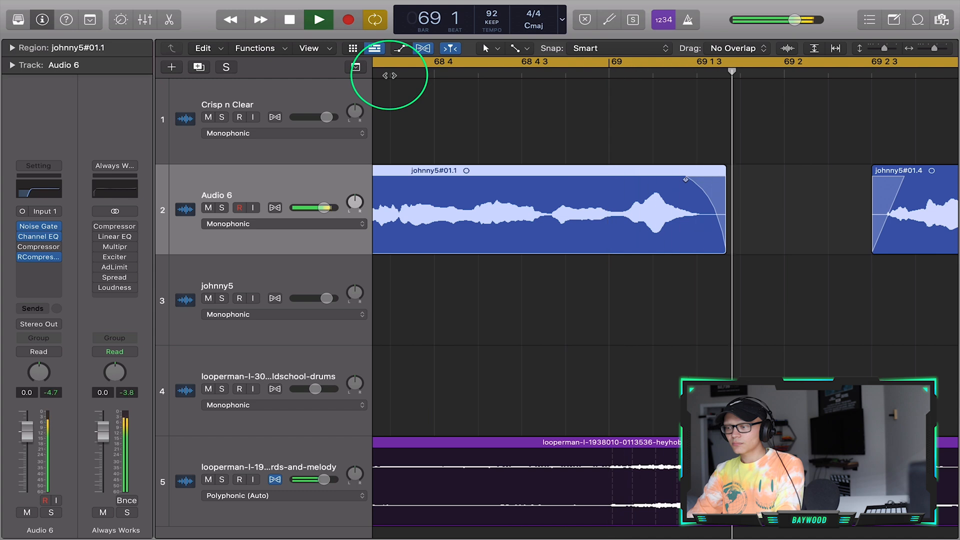
pyautogui.press('space')
pyautogui.moveTo(723, 254); pyautogui.dragTo(713, 253)
# Play the edited Audio 6 vocal from bar 68 to bar 73 to check the gap and the other pauses.
pyautogui.hscroll(-5, 550, 150)
pyautogui.doubleClick(395, 77)
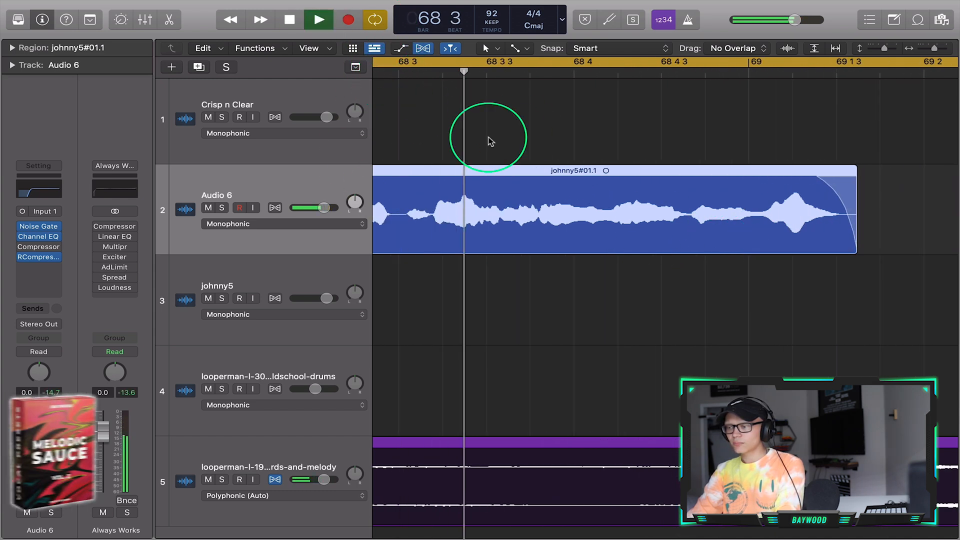
pyautogui.hscroll(8, 581, 159)
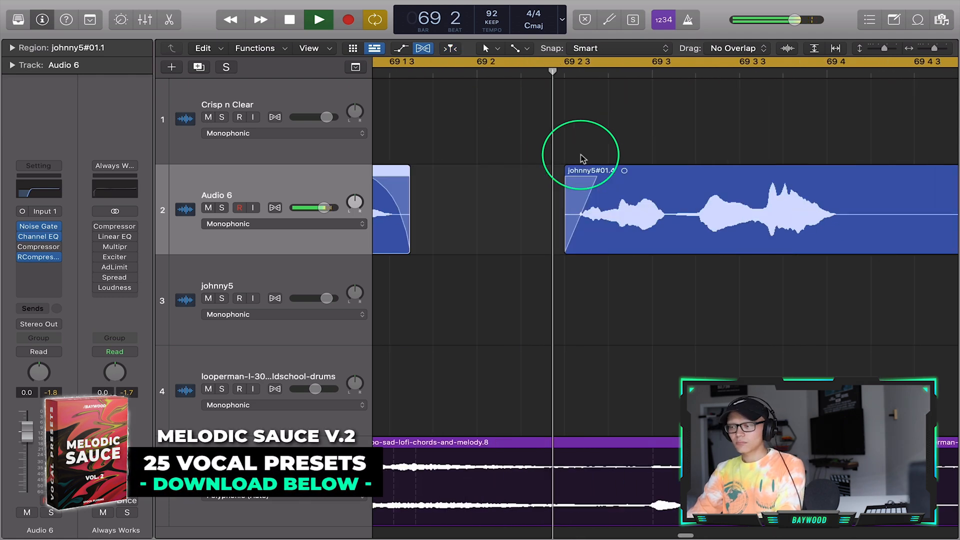
pyautogui.scroll(-5, 568, 226)
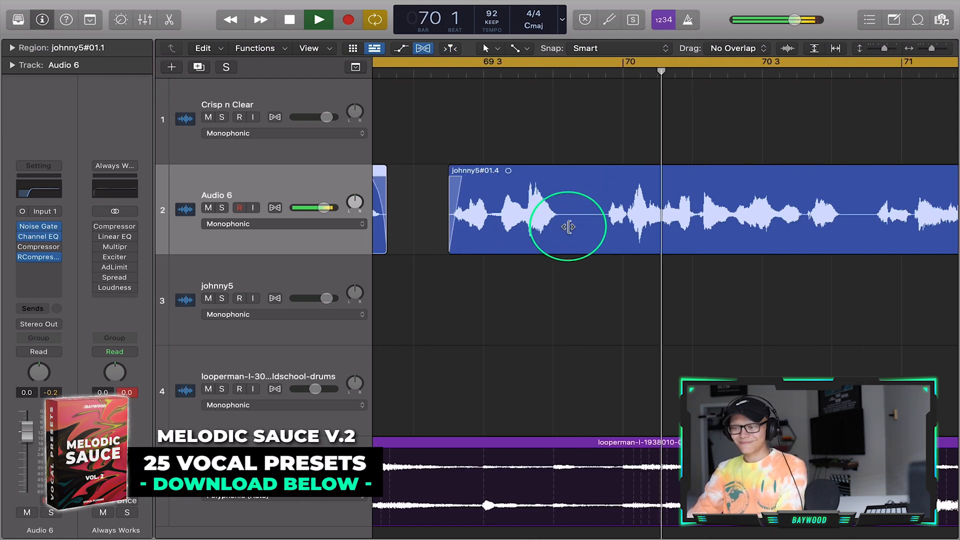
pyautogui.hscroll(2, 569, 226)
pyautogui.hscroll(14, 569, 226)
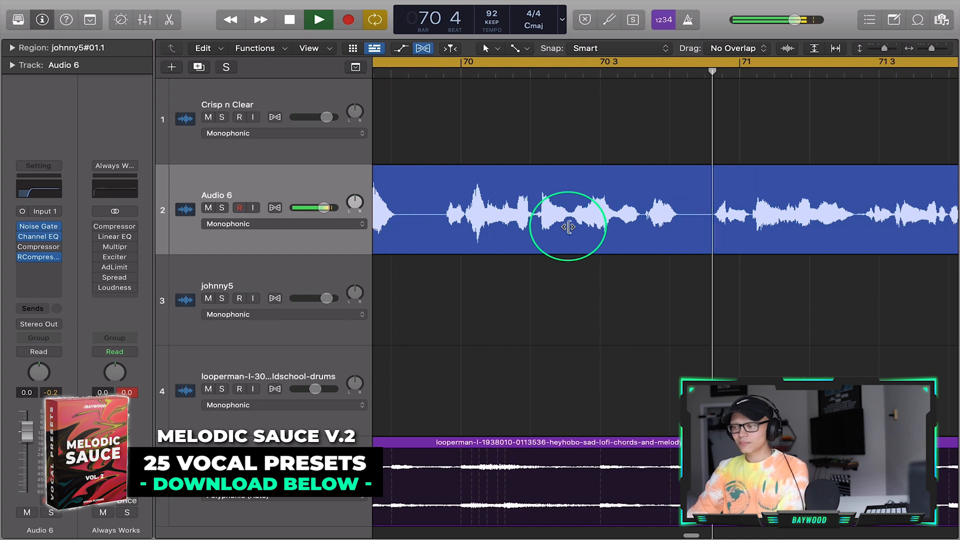
pyautogui.scroll(-5, 568, 227)
pyautogui.hscroll(-5, 568, 227)
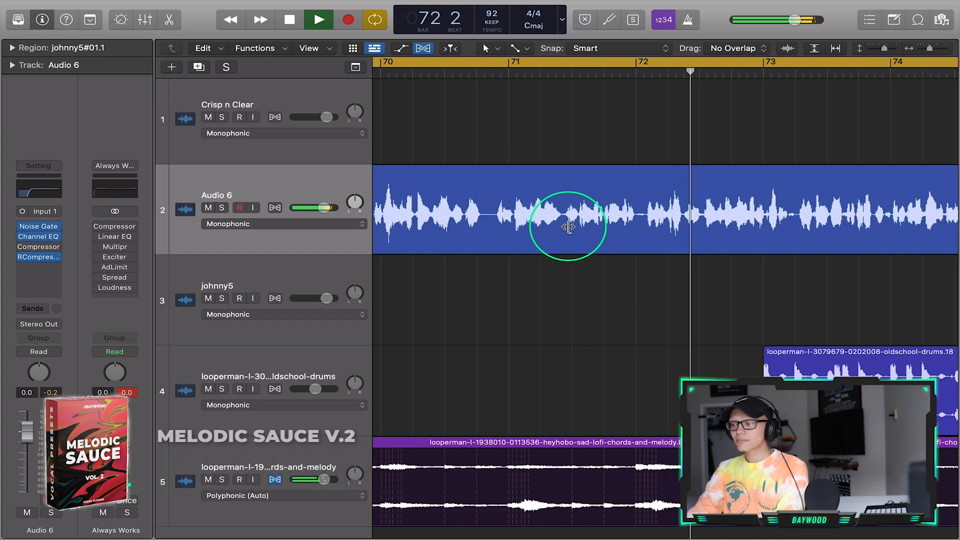
pyautogui.hscroll(3, 569, 227)
pyautogui.scroll(3, 569, 226)
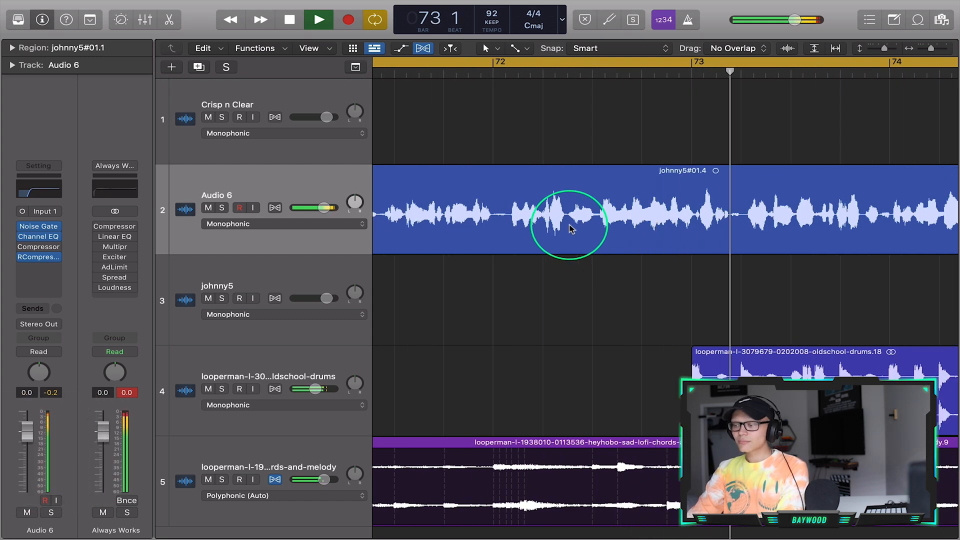
pyautogui.scroll(-4, 570, 229)
pyautogui.press('space')
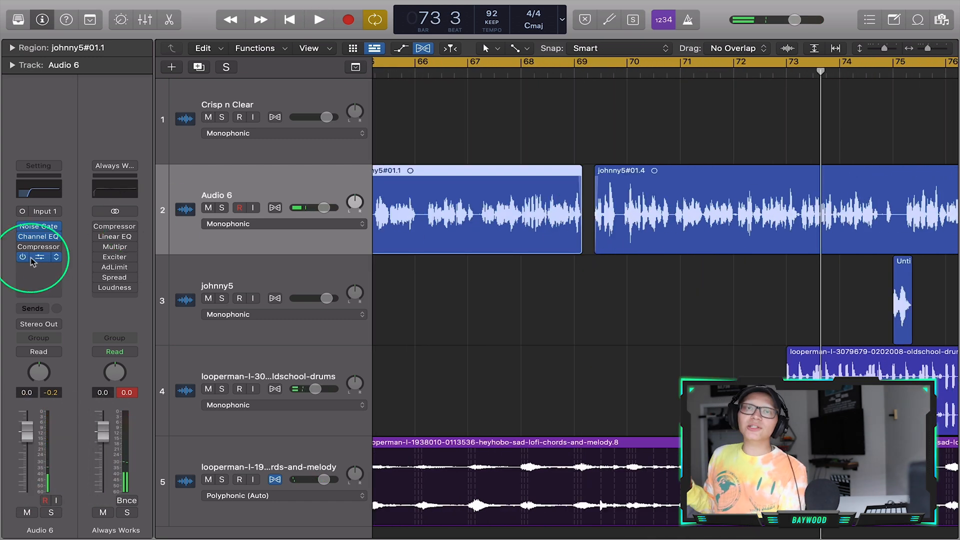
# Open the RCompressor and the Compressor on Audio 6 and arrange their windows side by side.
pyautogui.click(31, 257)
pyautogui.moveTo(288, 103); pyautogui.dragTo(775, 98)
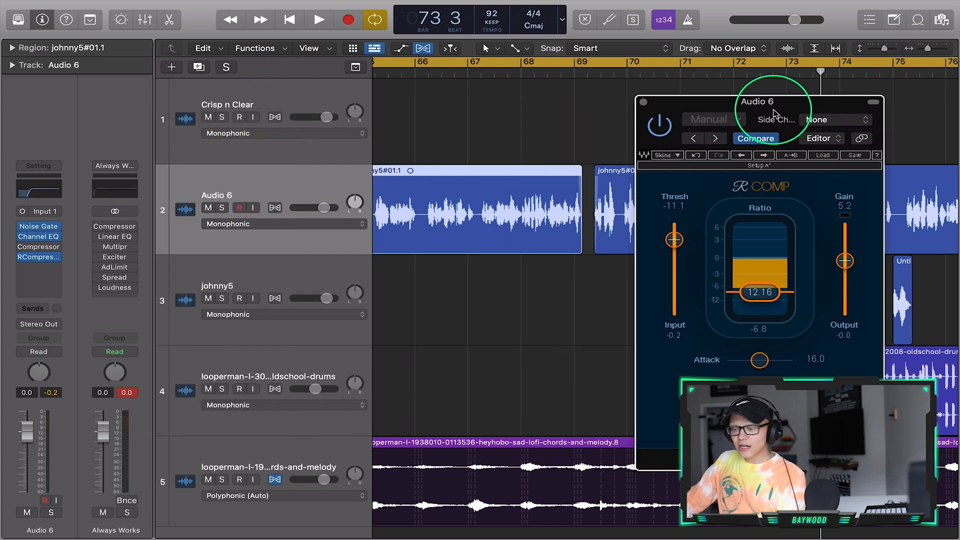
pyautogui.click(35, 247)
pyautogui.moveTo(343, 60); pyautogui.dragTo(325, 66)
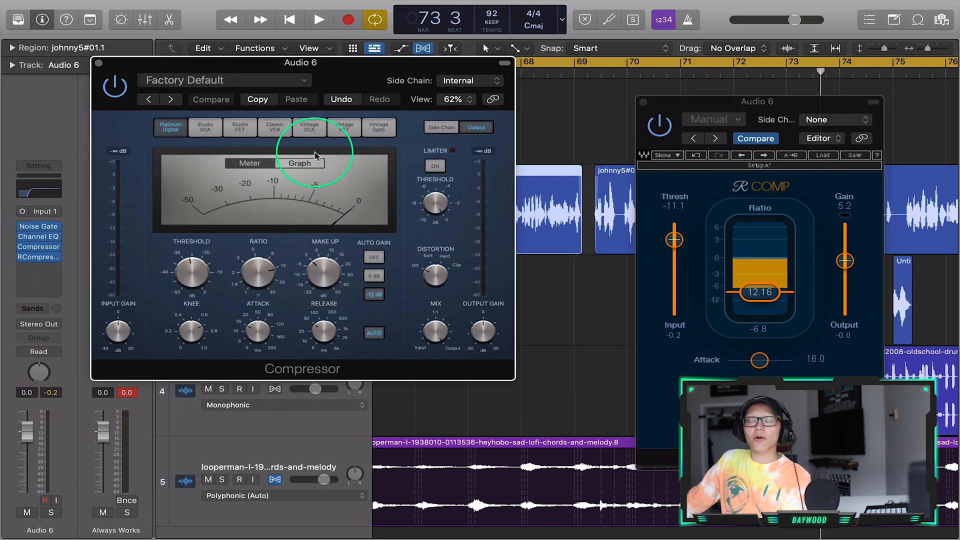
pyautogui.moveTo(338, 87); pyautogui.dragTo(352, 89)
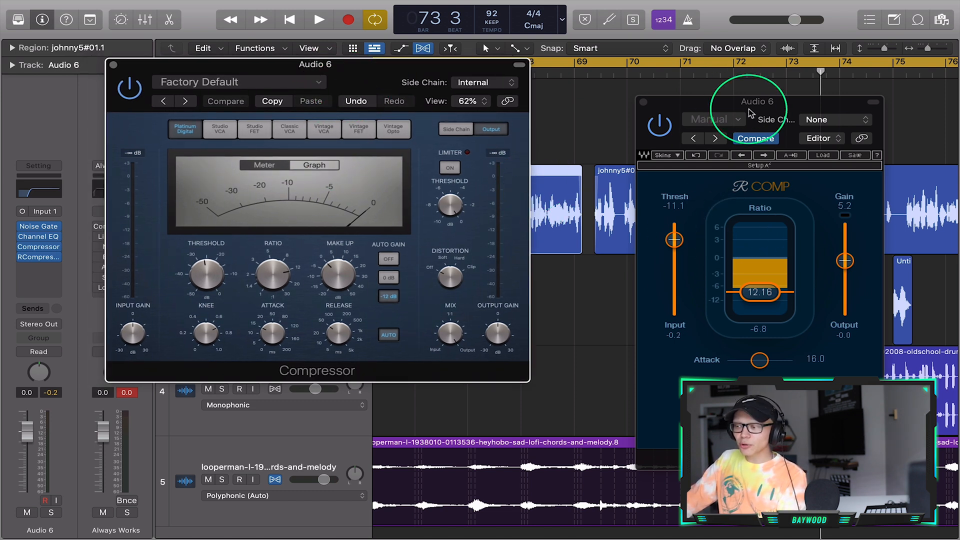
pyautogui.moveTo(359, 81); pyautogui.dragTo(375, 89)
pyautogui.moveTo(779, 118); pyautogui.dragTo(745, 104)
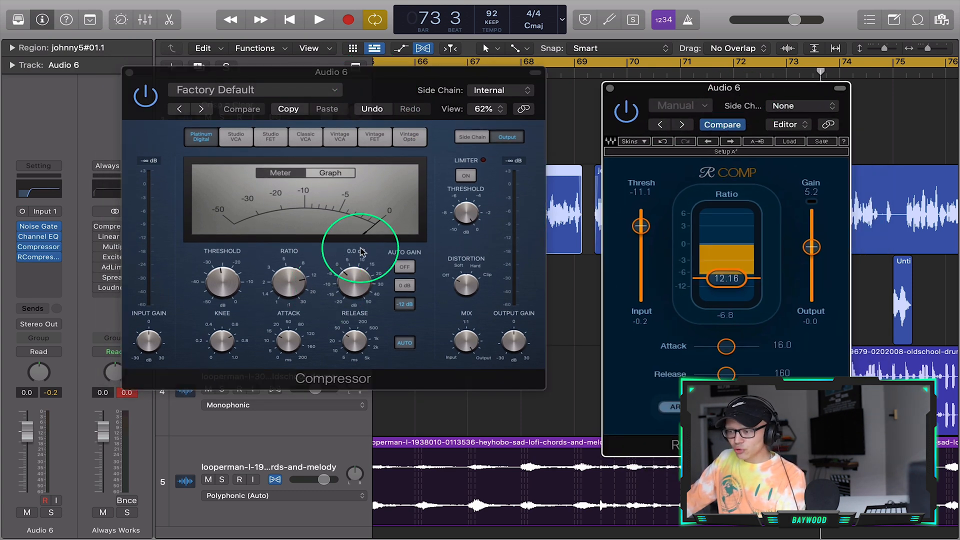
# Set the Compressor's threshold to about -11.5 dB with auto gain off, and close the RCompressor window.
pyautogui.moveTo(220, 290); pyautogui.dragTo(223, 272)
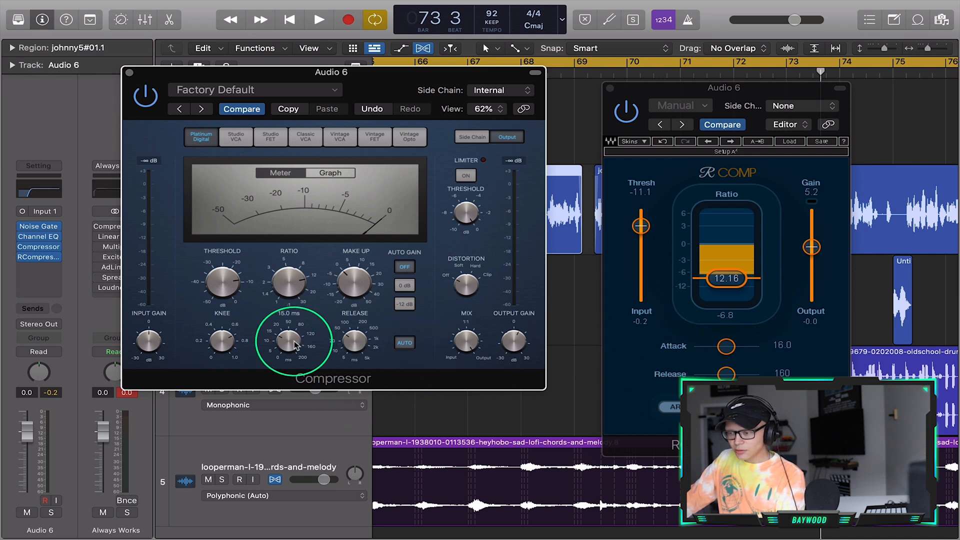
pyautogui.moveTo(228, 336)
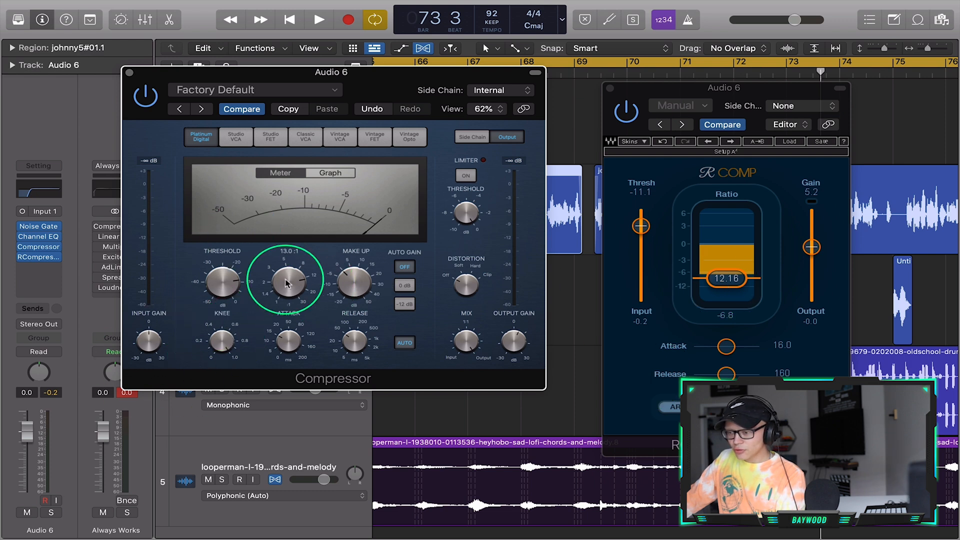
pyautogui.click(609, 88)
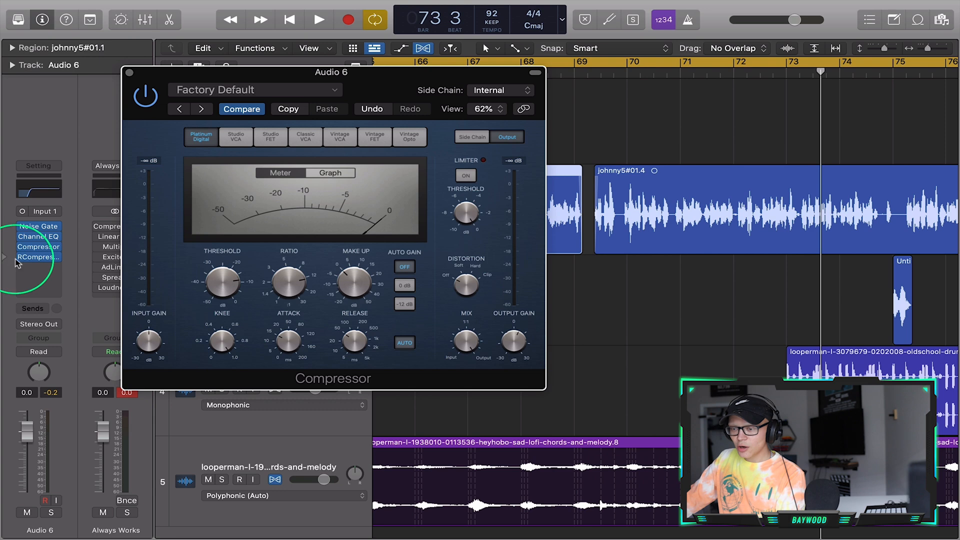
# Bypass the RCompressor and lower the Compressor's threshold while auditioning the Audio 6 vocal from bar 65, closing the Compressor when done.
pyautogui.moveTo(422, 97); pyautogui.dragTo(322, 201)
pyautogui.scroll(-3, 525, 162)
pyautogui.hscroll(-2, 525, 163)
pyautogui.click(463, 73)
pyautogui.press('space')
pyautogui.moveTo(271, 196); pyautogui.dragTo(360, 100)
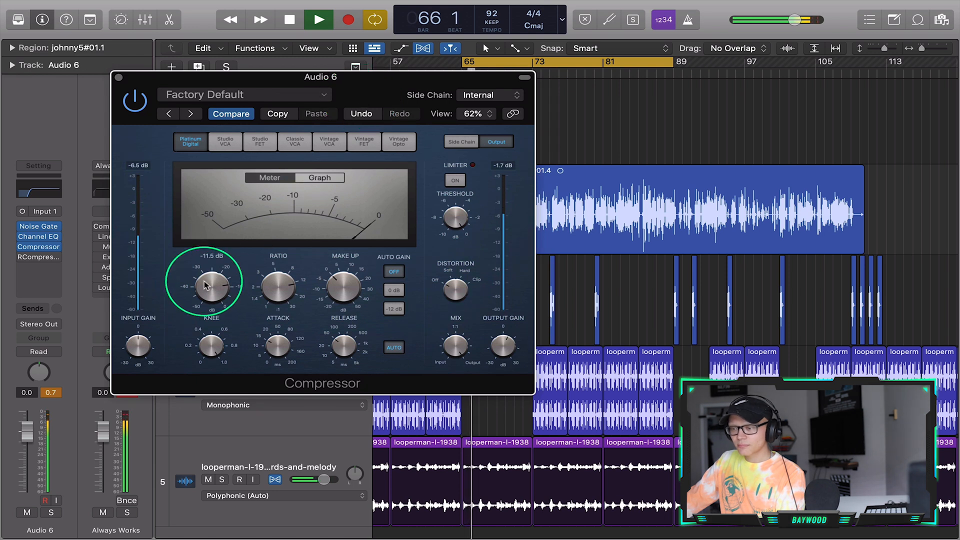
pyautogui.moveTo(205, 286)
pyautogui.mouseDown()
pyautogui.moveTo(208, 306)
pyautogui.moveTo(208, 293)
pyautogui.mouseUp()
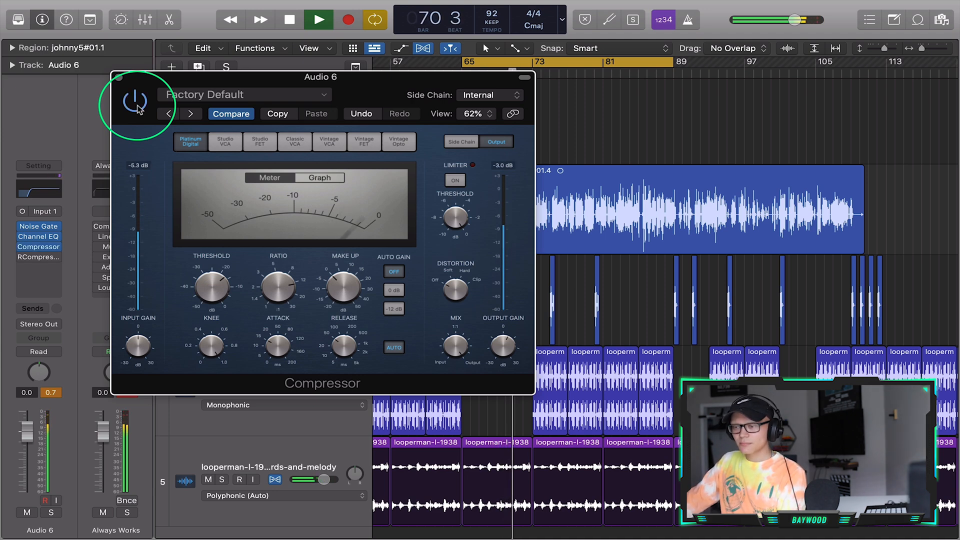
pyautogui.click(118, 77)
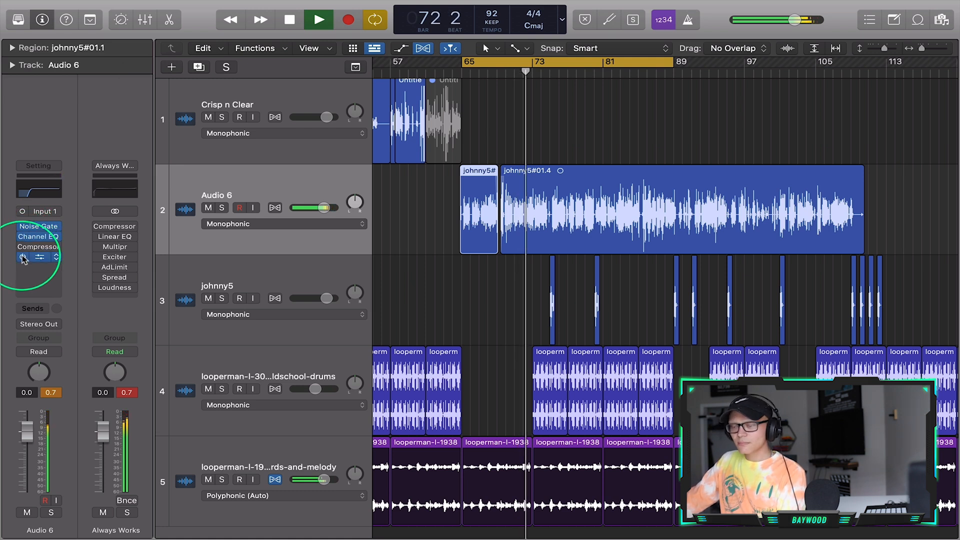
pyautogui.press('space')
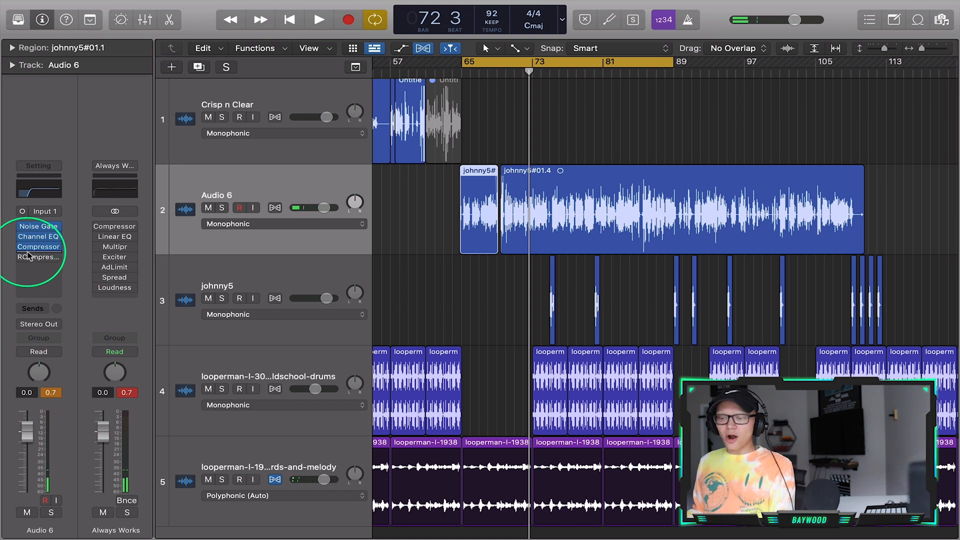
# Insert Valhalla DSP's ValhallaSupermassive as a Mono->Stereo effect after the RCompressor on Audio 6.
pyautogui.click(30, 257)
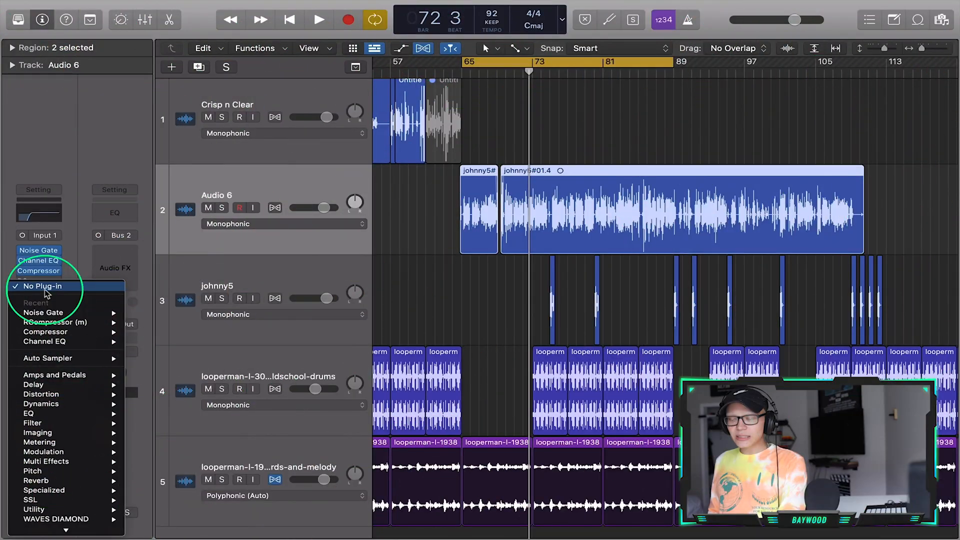
pyautogui.scroll(-3, 67, 530)
pyautogui.moveTo(55, 520)
pyautogui.moveTo(190, 500)
pyautogui.moveTo(350, 519)
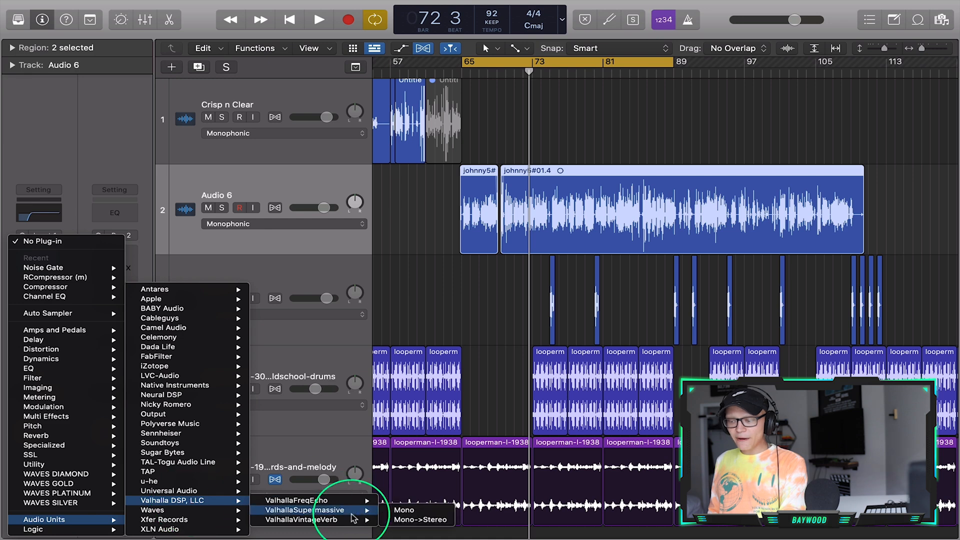
pyautogui.moveTo(305, 510)
pyautogui.click(406, 520)
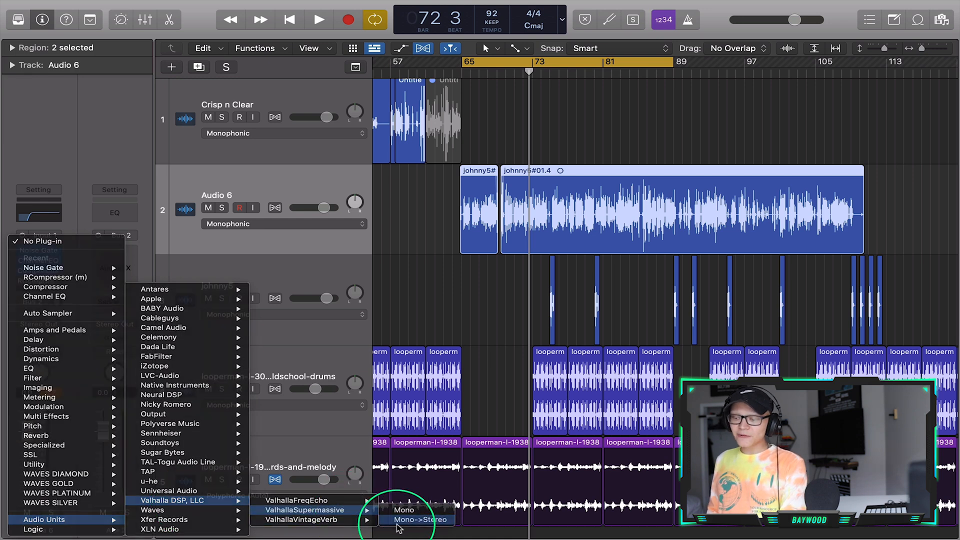
pyautogui.moveTo(554, 202); pyautogui.dragTo(477, 77)
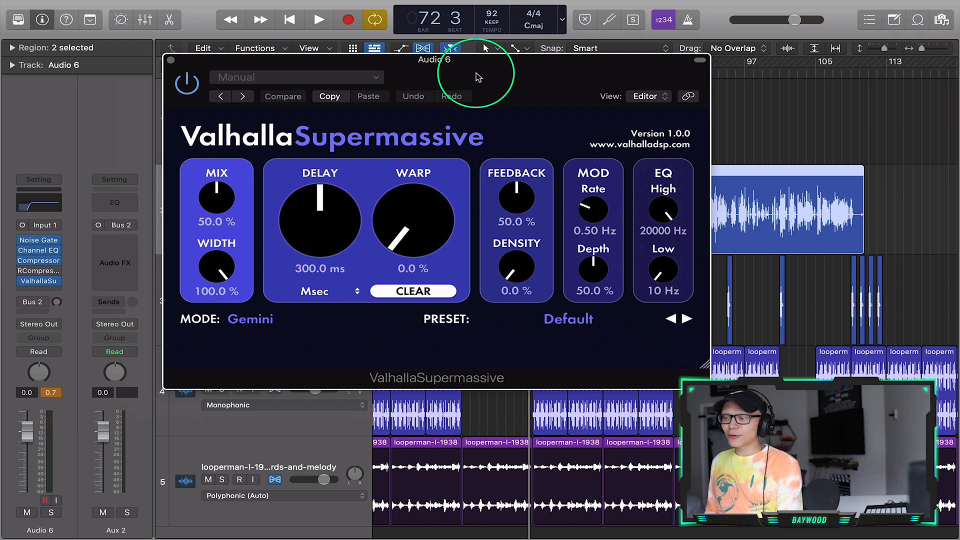
# Load the Eight-Note echo preset Echoes Out Of The Way in ValhallaSupermassive and set its mix to 69.3 %.
pyautogui.click(569, 319)
pyautogui.moveTo(511, 426)
pyautogui.moveTo(662, 346)
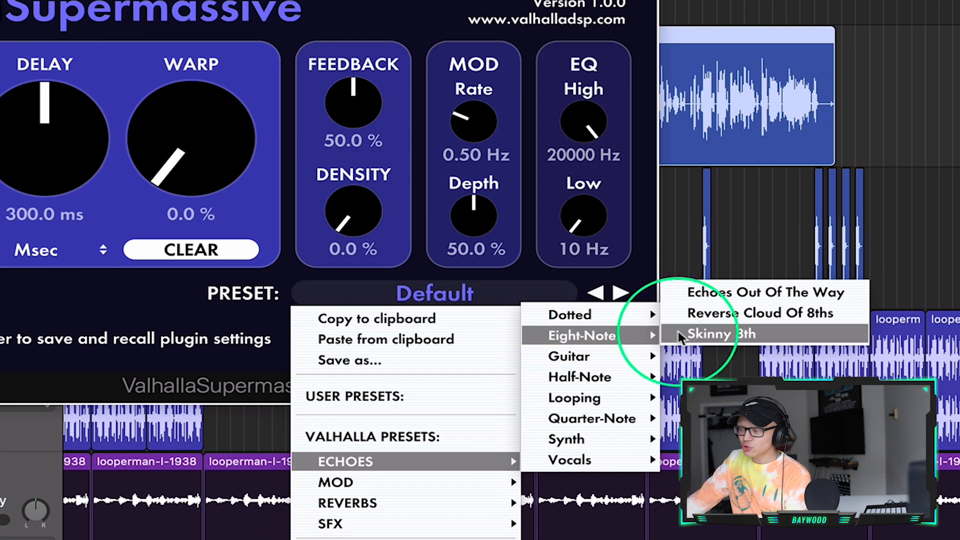
pyautogui.click(736, 296)
pyautogui.moveTo(182, 219); pyautogui.dragTo(214, 198)
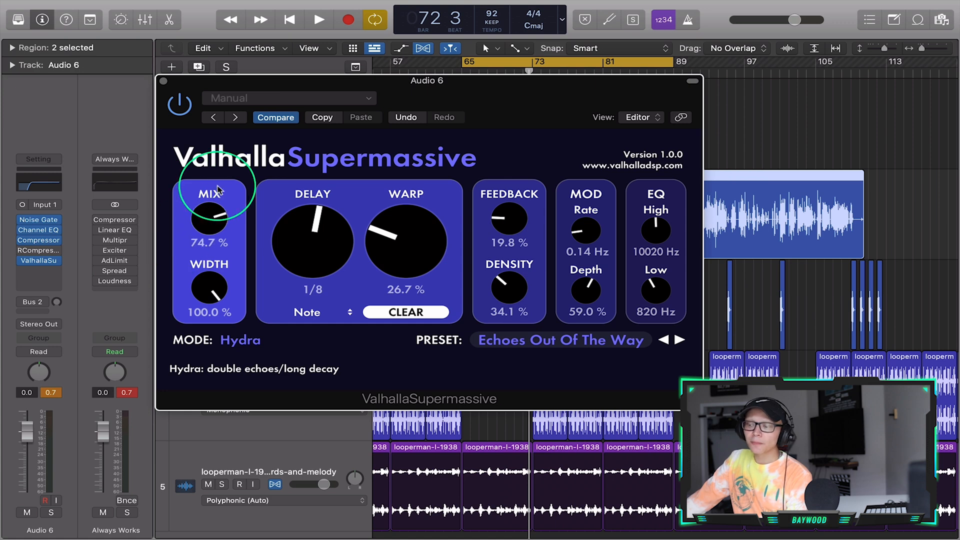
pyautogui.moveTo(530, 103); pyautogui.dragTo(550, 140)
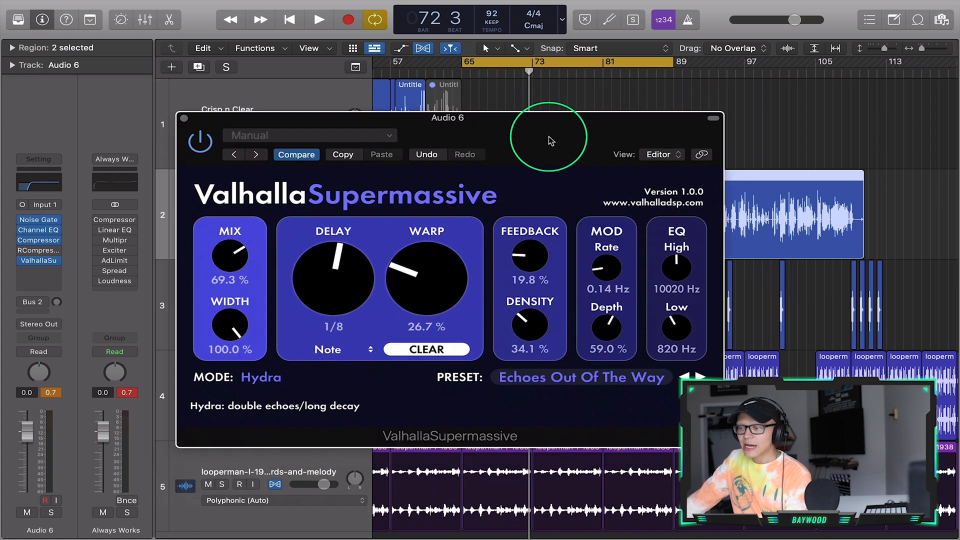
# Play the vocal from bar 65 and try different ValhallaSupermassive mix levels, settling on 10.1 %.
pyautogui.click(464, 74)
pyautogui.press('space')
pyautogui.moveTo(225, 256); pyautogui.dragTo(240, 201)
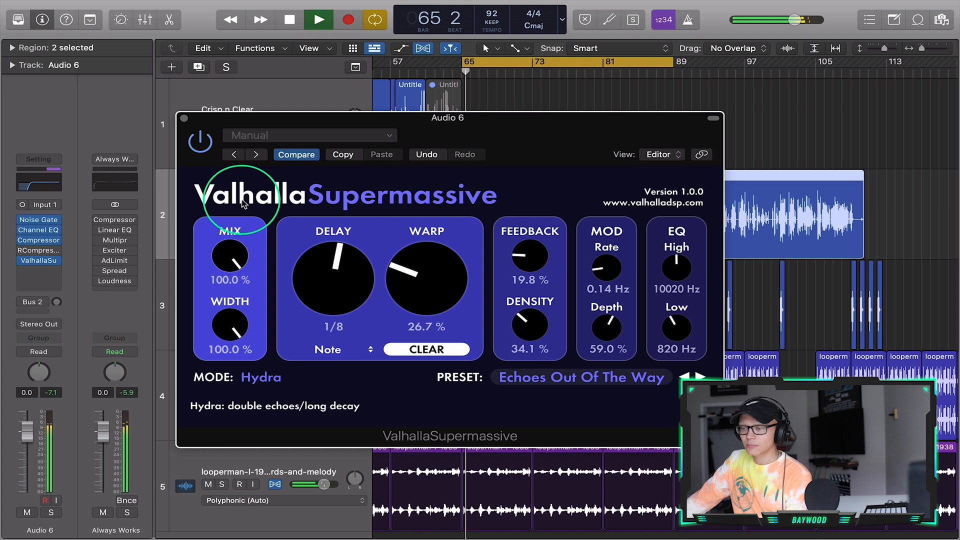
pyautogui.moveTo(233, 256)
pyautogui.mouseDown()
pyautogui.moveTo(228, 283)
pyautogui.moveTo(234, 265)
pyautogui.mouseUp()
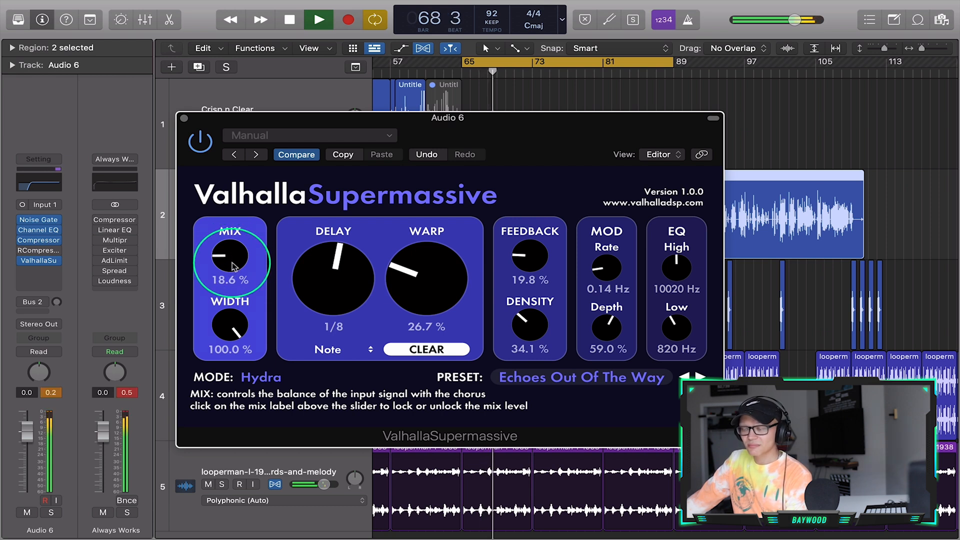
pyautogui.moveTo(233, 266); pyautogui.dragTo(237, 258)
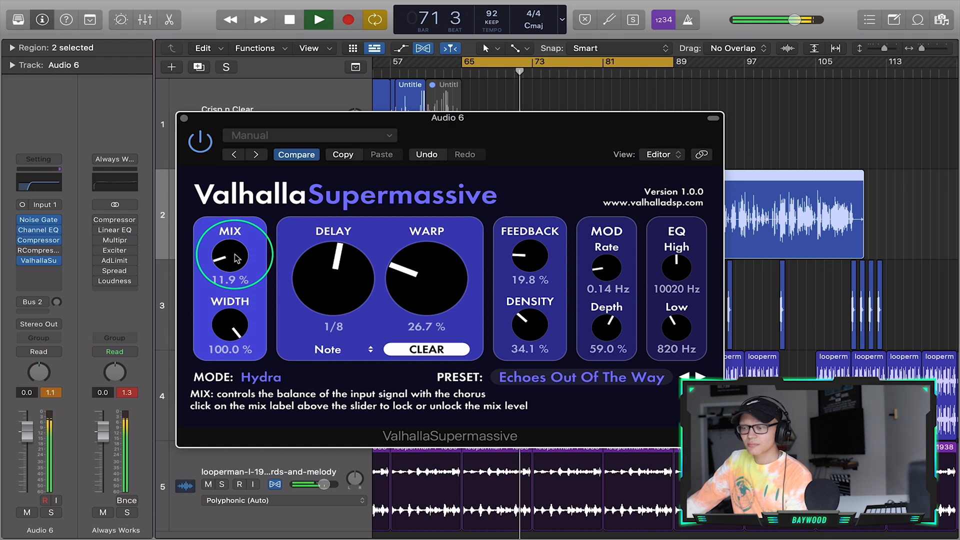
pyautogui.moveTo(236, 258); pyautogui.dragTo(237, 257)
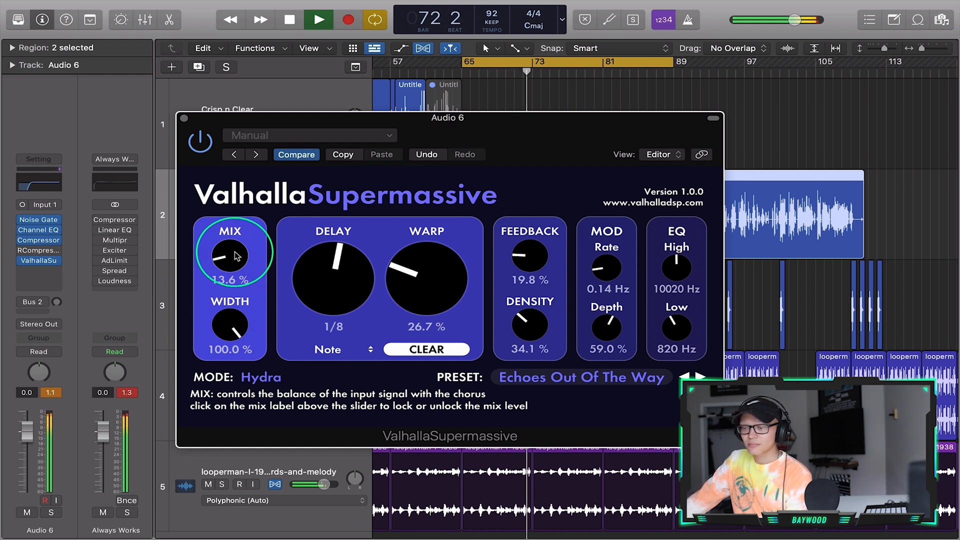
pyautogui.moveTo(237, 257); pyautogui.dragTo(237, 259)
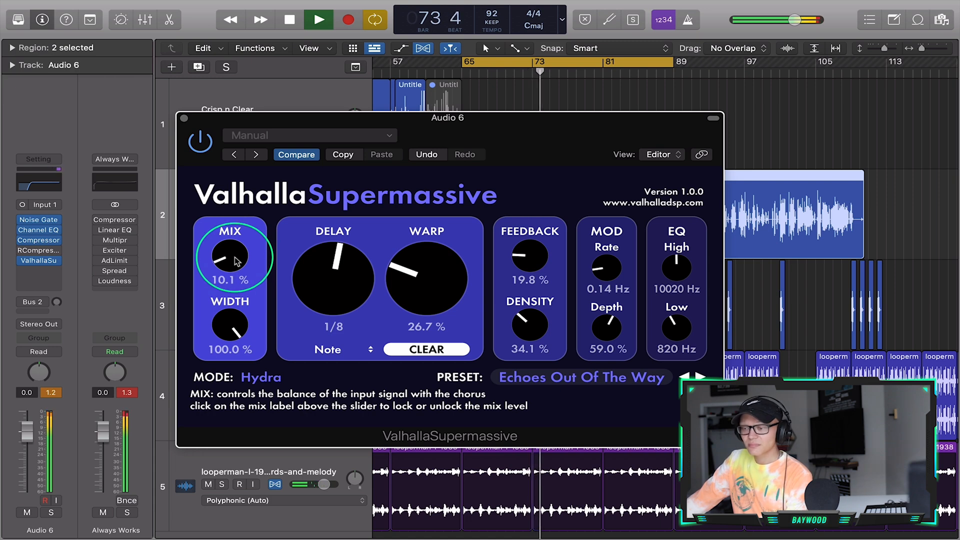
pyautogui.press('space')
# Tune ValhallaSupermassive's EQ to 3980 Hz high and 920 Hz low and its mix to 8.7 % while auditioning from bar 65.
pyautogui.moveTo(574, 129); pyautogui.dragTo(534, 117)
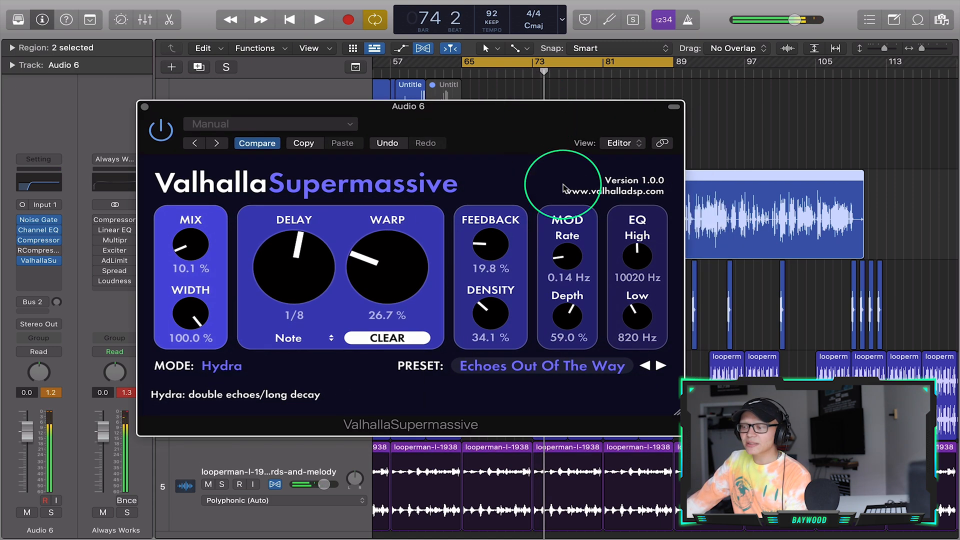
pyautogui.moveTo(639, 316); pyautogui.dragTo(640, 314)
pyautogui.moveTo(640, 251); pyautogui.dragTo(641, 253)
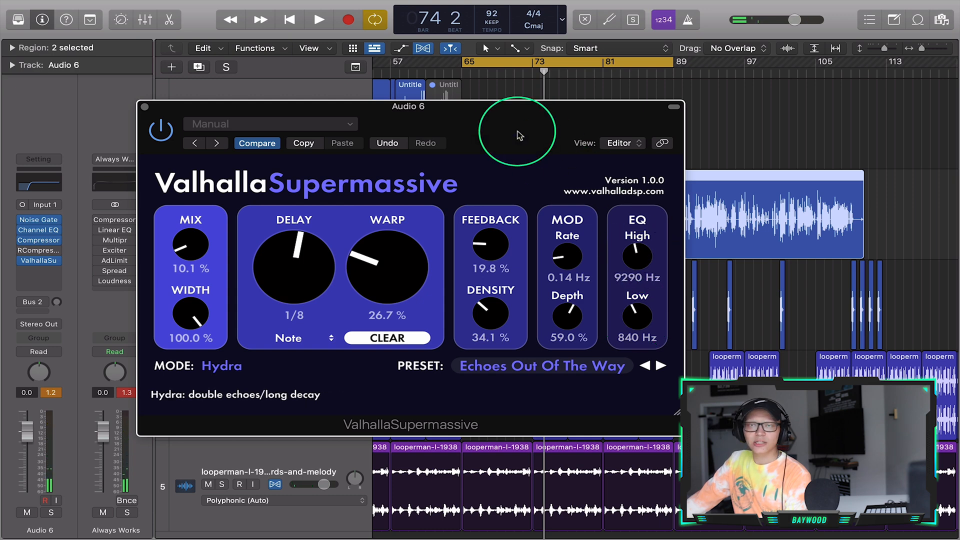
pyautogui.moveTo(517, 135); pyautogui.dragTo(399, 171)
pyautogui.click(465, 74)
pyautogui.press('space')
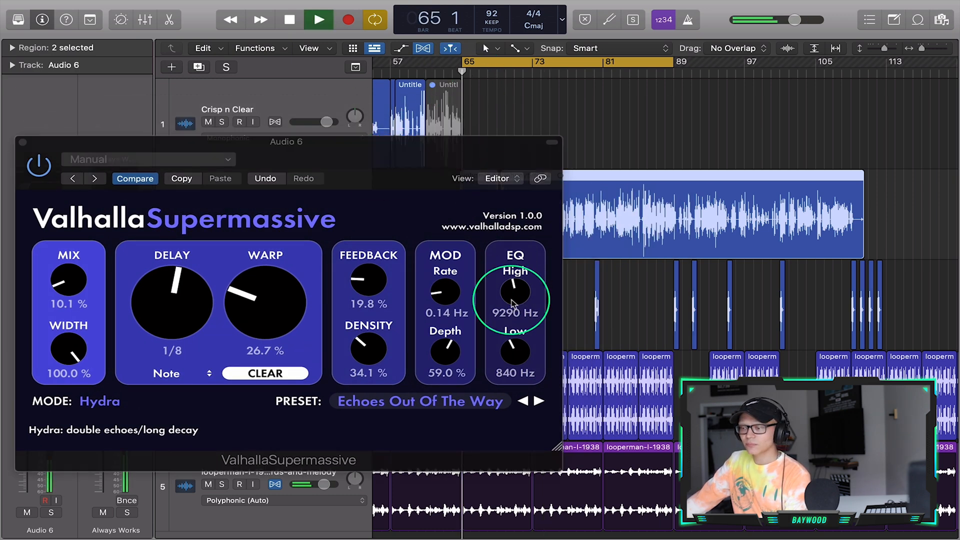
pyautogui.moveTo(517, 290)
pyautogui.mouseDown()
pyautogui.moveTo(532, 324)
pyautogui.moveTo(519, 296)
pyautogui.mouseUp()
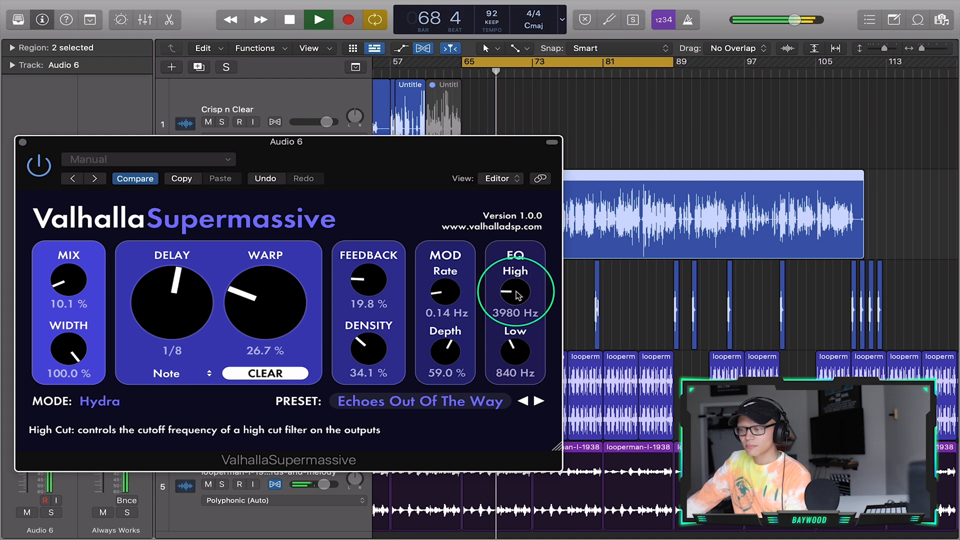
pyautogui.moveTo(514, 348); pyautogui.dragTo(518, 347)
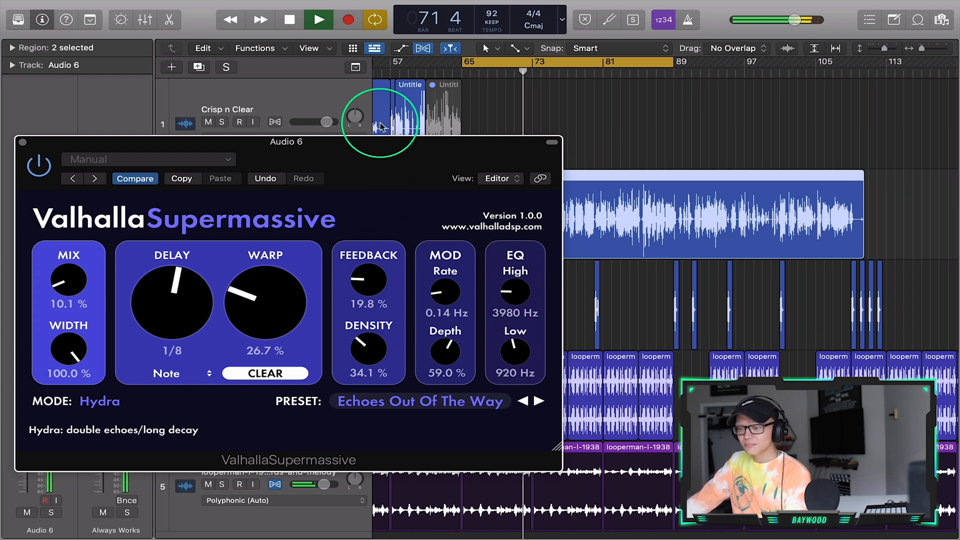
pyautogui.moveTo(78, 283); pyautogui.dragTo(79, 290)
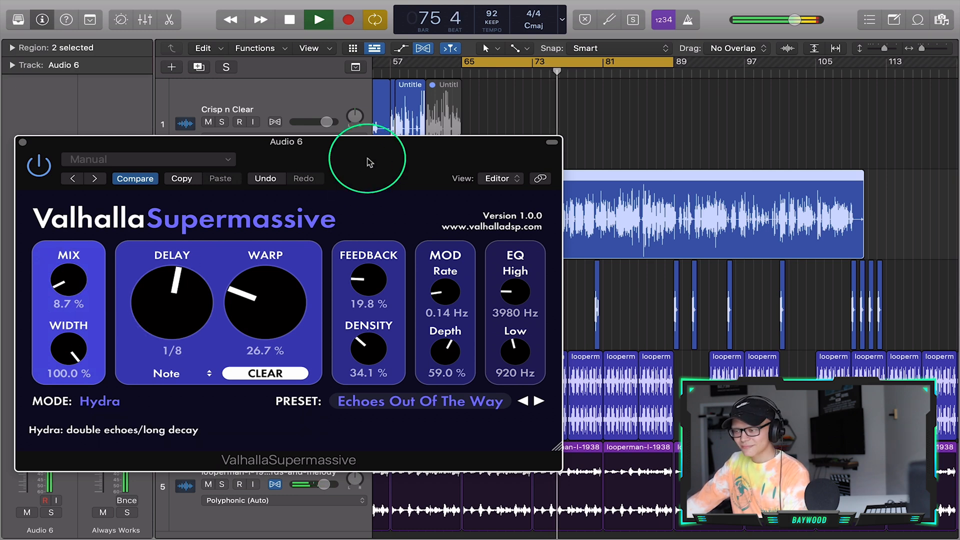
pyautogui.moveTo(365, 165); pyautogui.dragTo(502, 152)
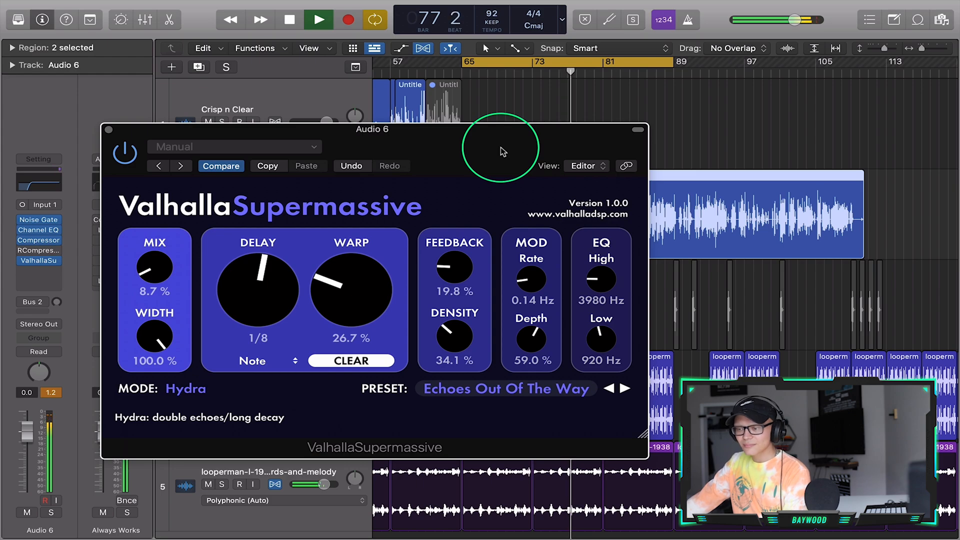